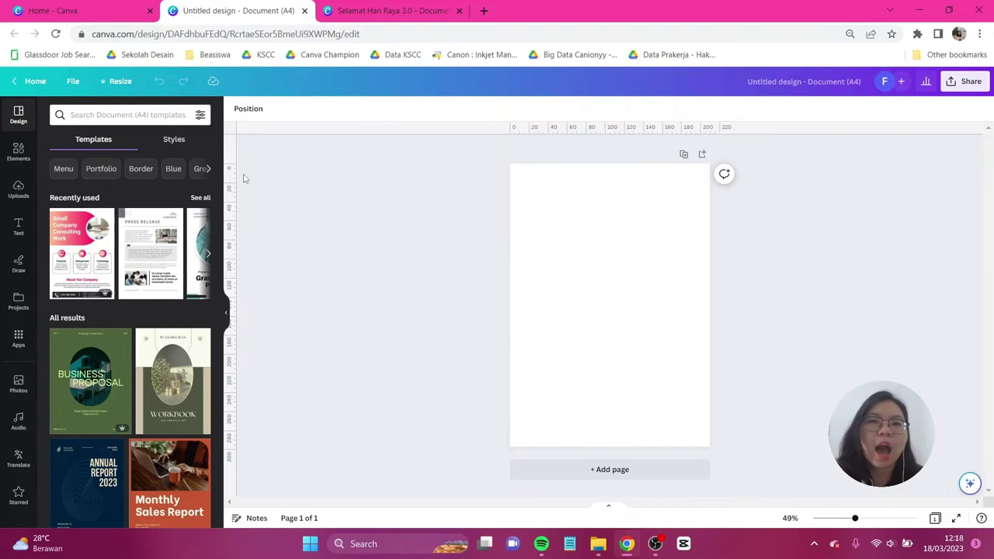
Place a vertical guide at 22 mm on the blank A4 page
scroll(490, 153, "up", 2, "ctrl")
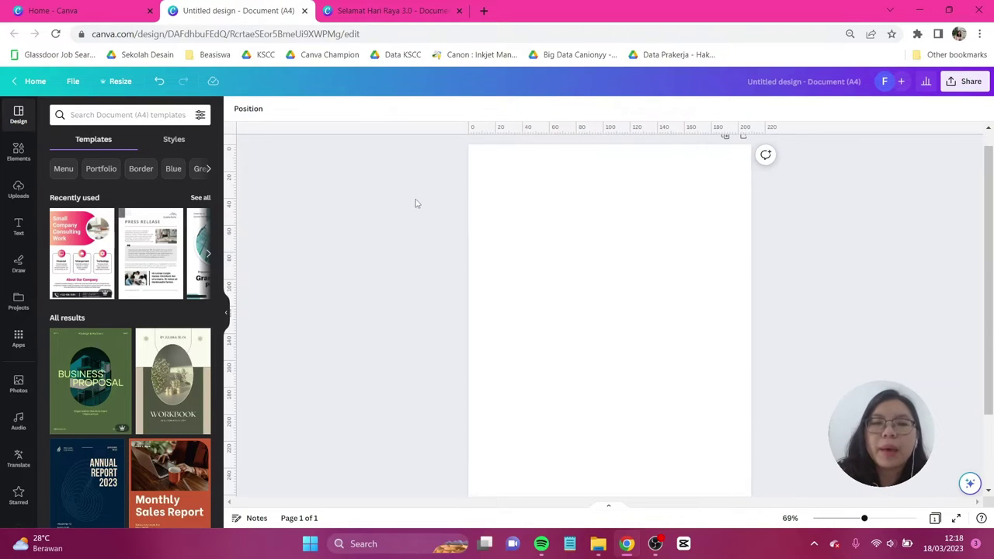
left_click_drag(233, 148, 387, 191)
scroll(481, 150, "up", 3, "ctrl")
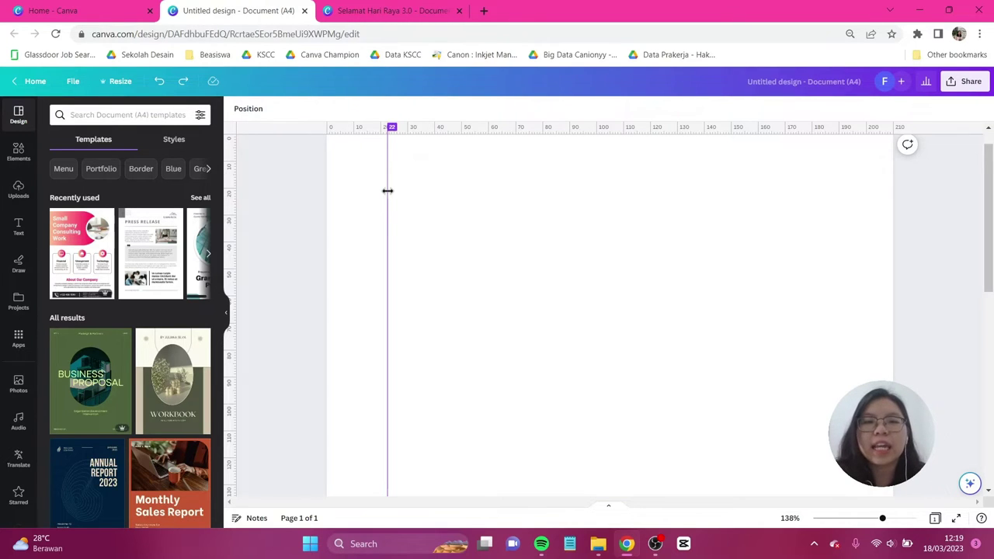
left_click_drag(388, 190, 387, 190)
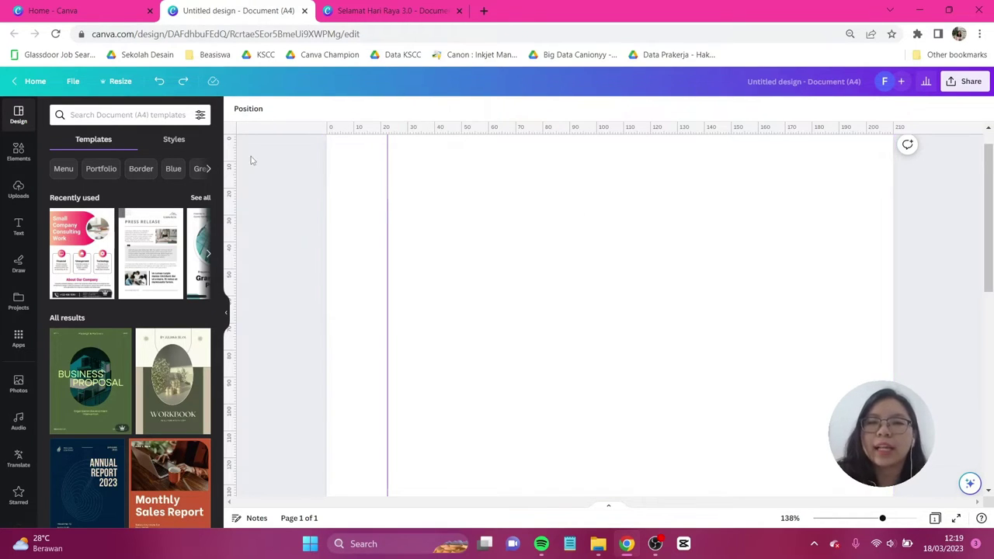
Place a second vertical guide at 186 mm for the page's right margin
left_click_drag(231, 162, 867, 160)
scroll(854, 158, "up", 5, "ctrl")
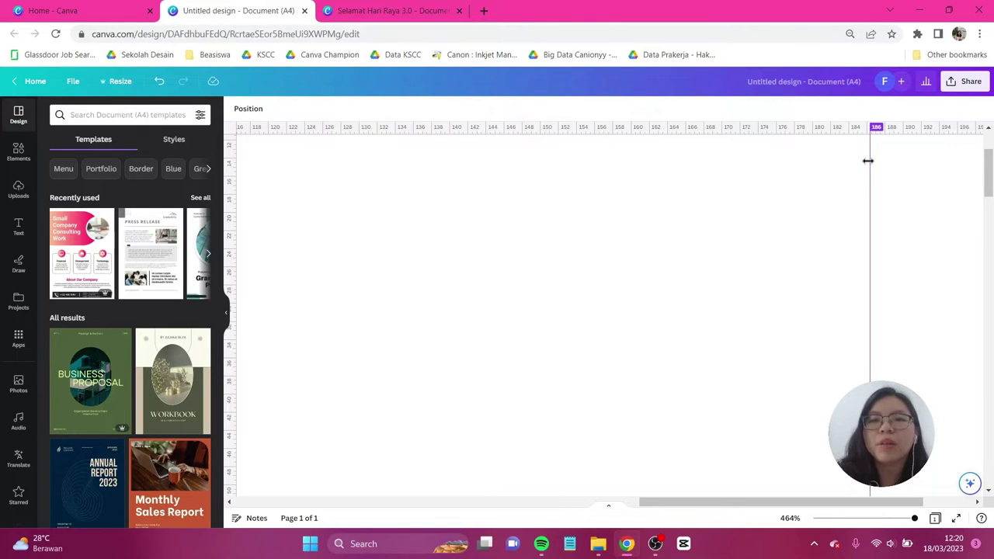
left_click_drag(867, 161, 867, 161)
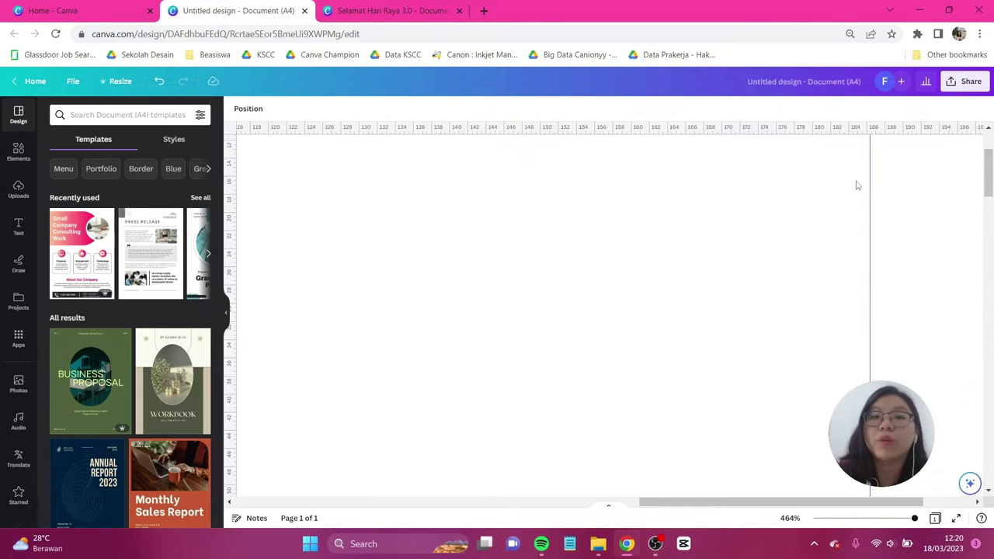
Place three horizontal guides on the page's upper half at about 15, 66 and 121 mm
scroll(679, 170, "down", 10)
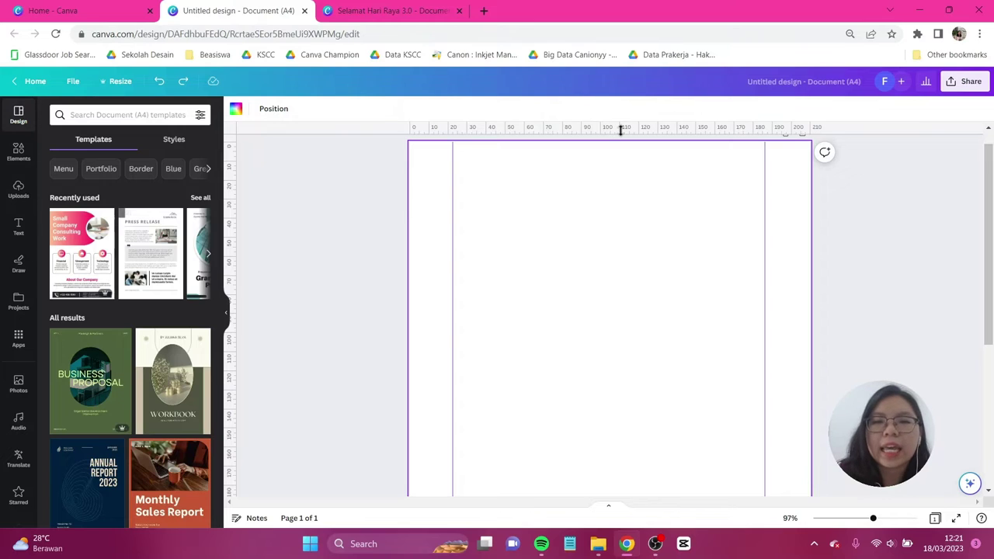
left_click_drag(620, 129, 615, 169)
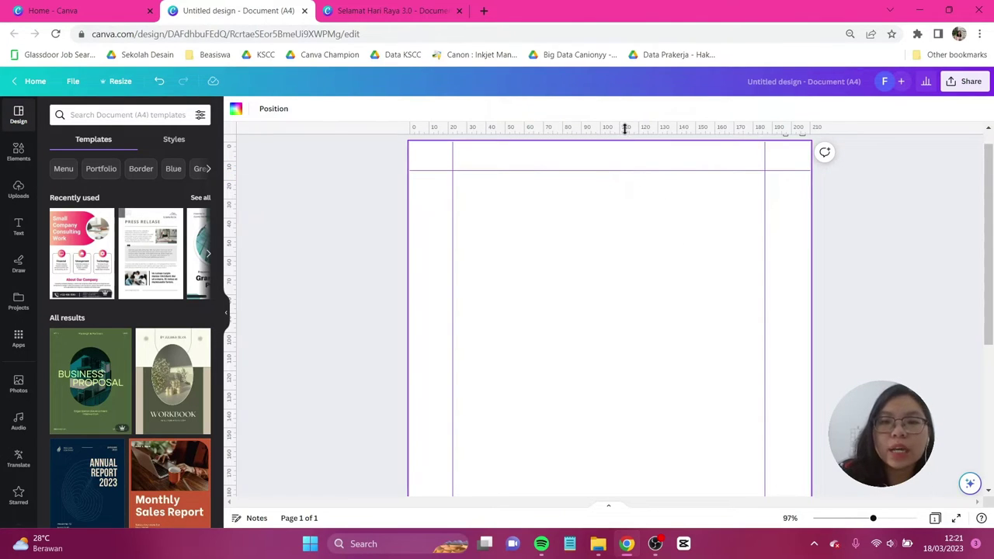
left_click_drag(624, 129, 619, 220)
key("ctrl+z")
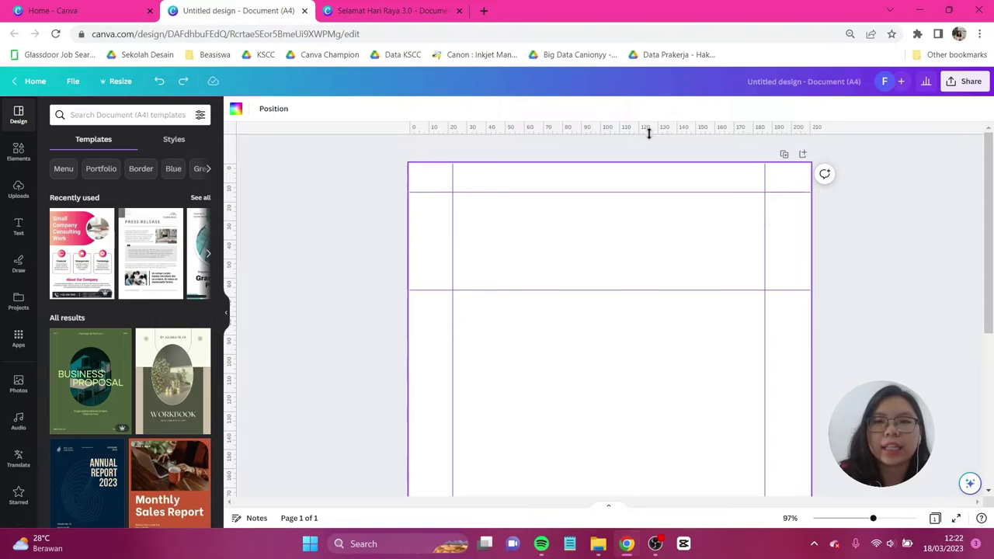
left_click_drag(649, 133, 650, 396)
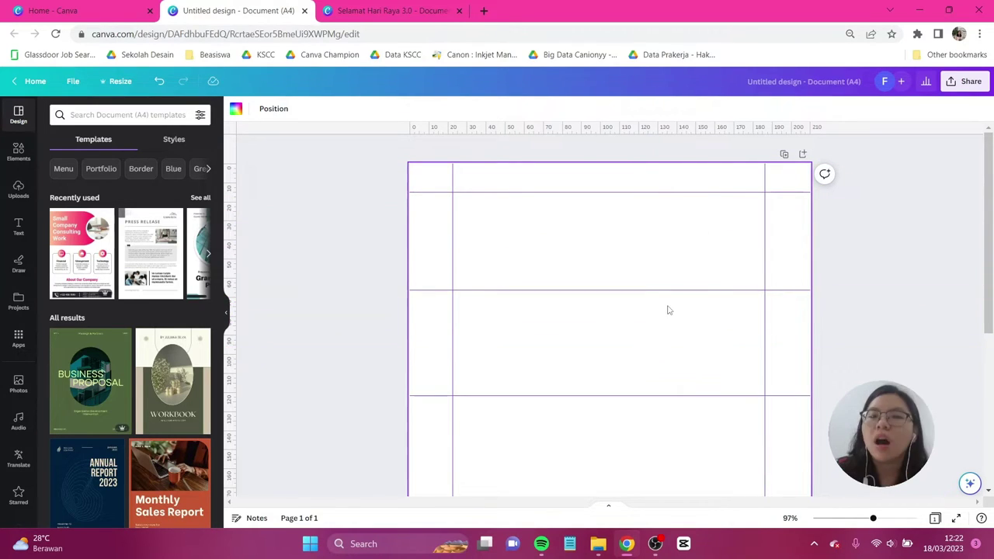
left_click_drag(652, 192, 653, 192)
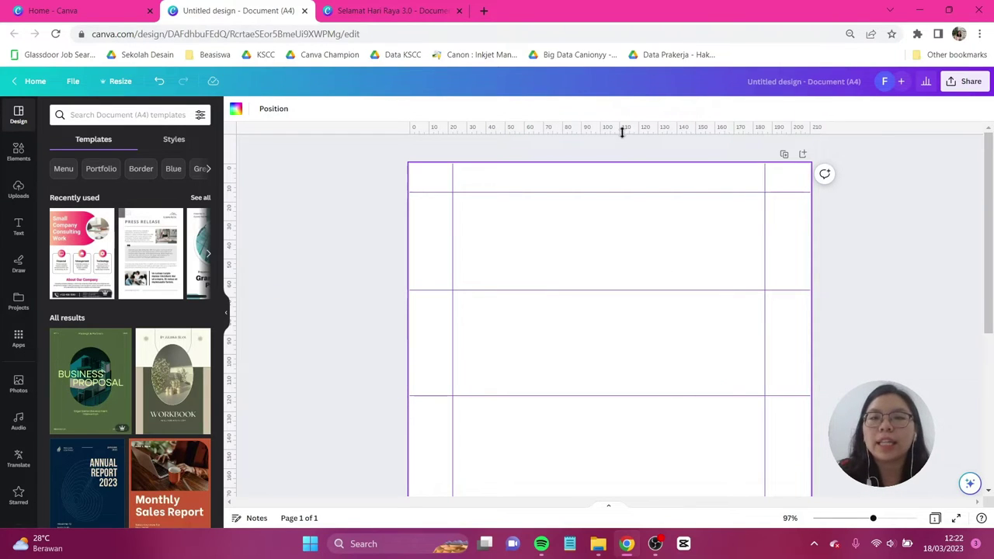
Add three more horizontal guides down the page at about 175, 228 and 282 mm to complete five rows
left_click_drag(622, 130, 624, 431)
scroll(616, 350, "down", 1)
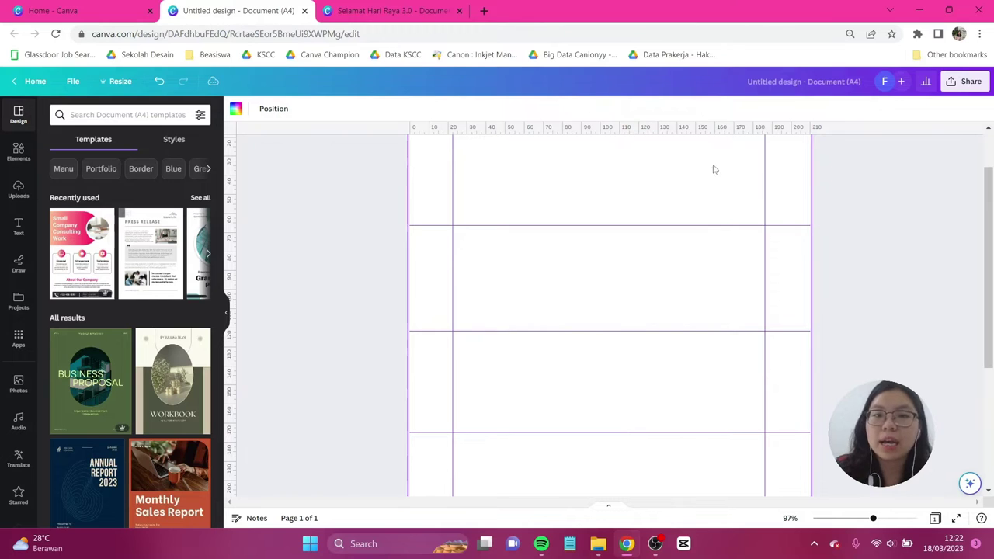
left_click_drag(660, 130, 672, 324)
scroll(665, 217, "down", 1)
scroll(668, 219, "down", 1)
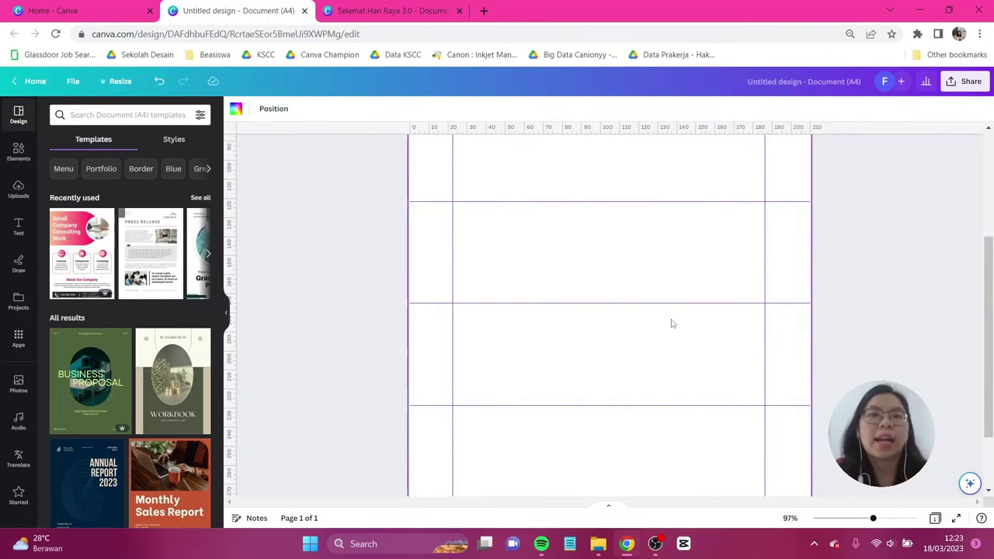
left_click_drag(686, 132, 663, 435)
scroll(802, 225, "down", 3)
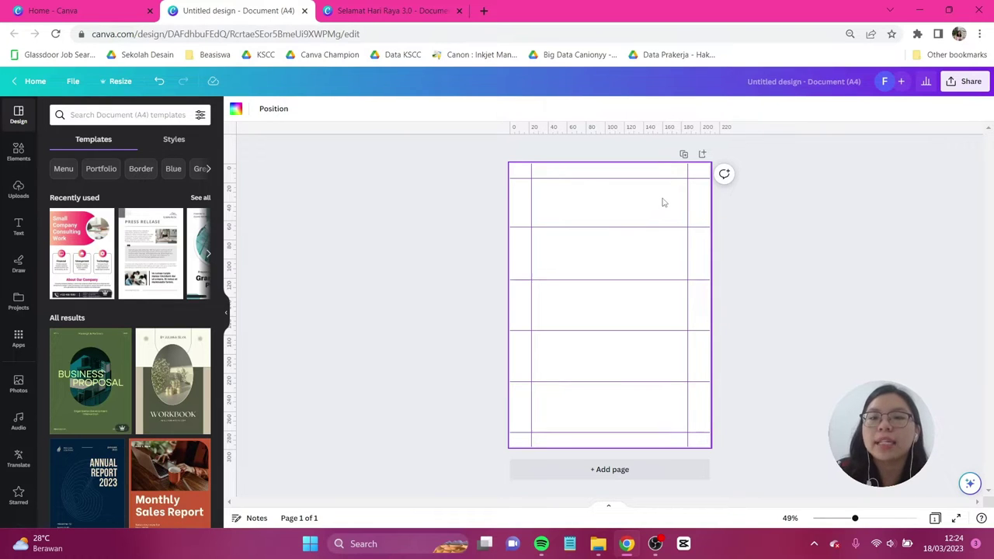
left_click_drag(655, 330, 655, 330)
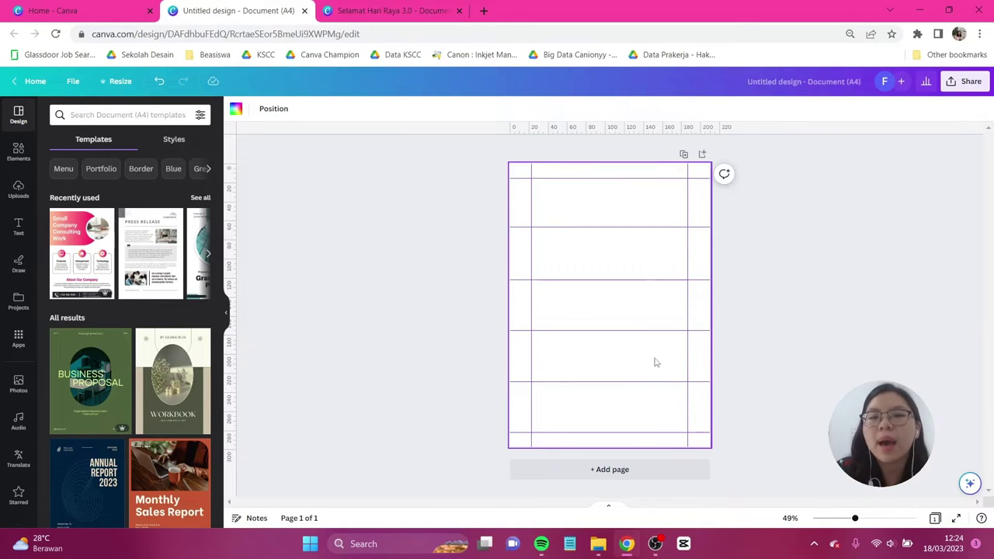
left_click(882, 323)
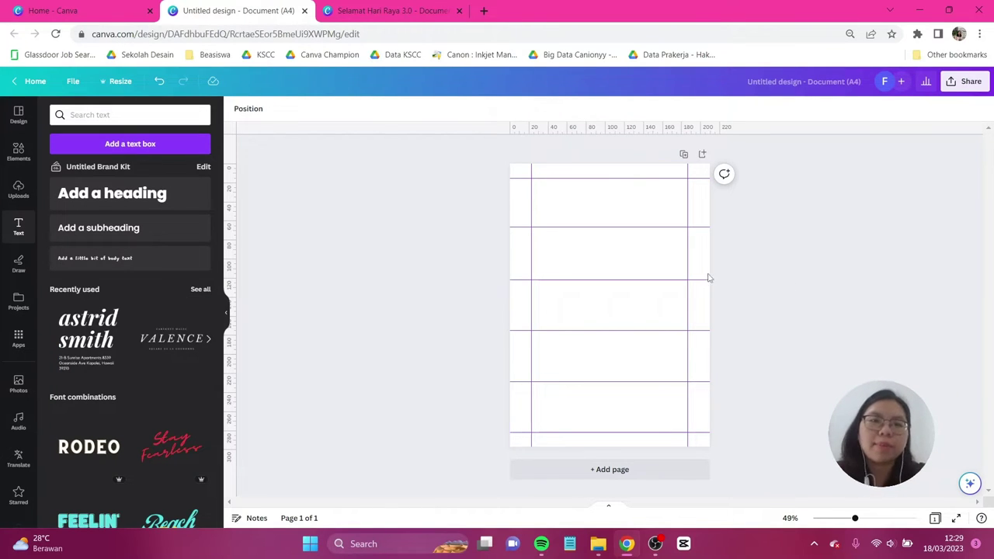
Insert a circle shape and move it to the corner where the top guide meets the left margin guide
left_click(10, 153)
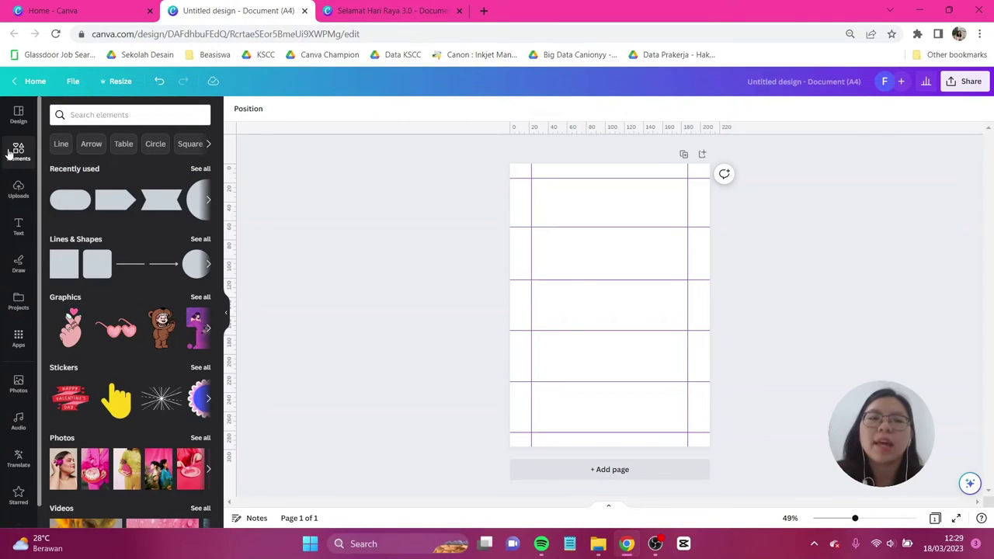
left_click(198, 239)
scroll(178, 251, "down", 2)
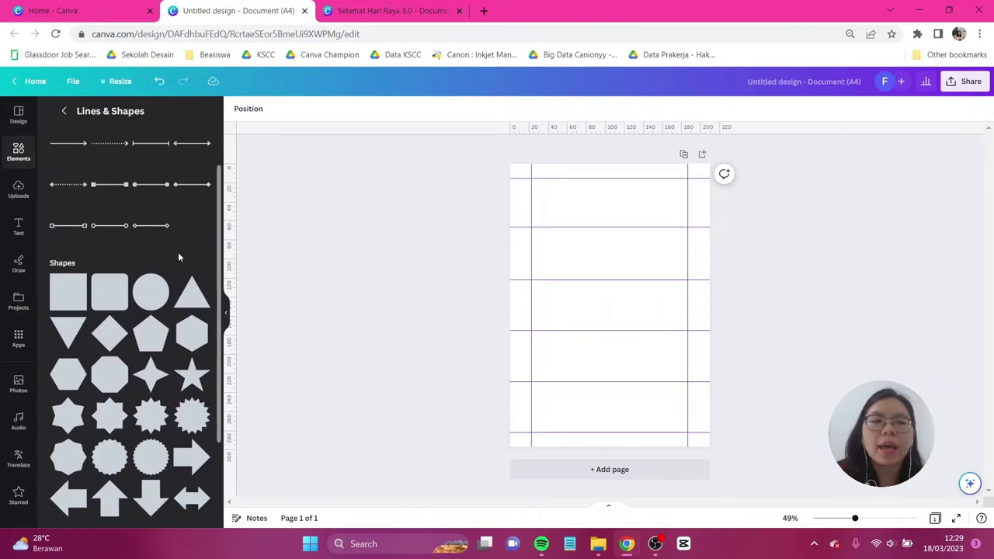
left_click(155, 283)
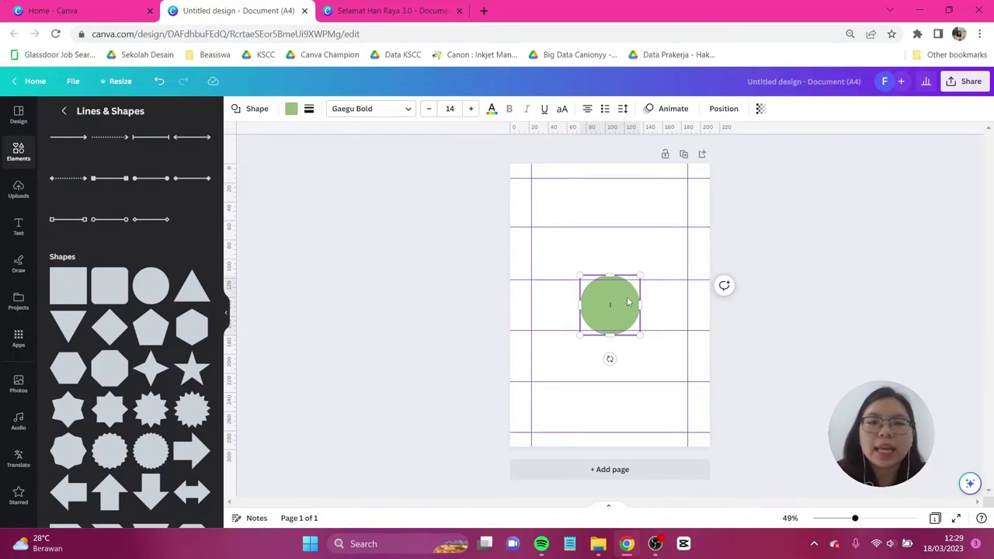
left_click_drag(628, 300, 579, 201)
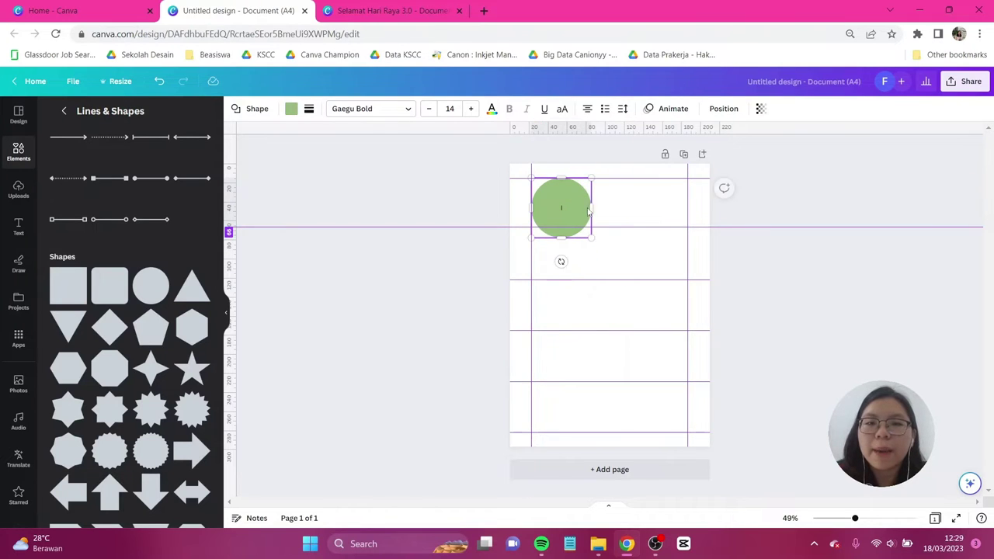
Shrink the circle to about 51 mm across so it fits between the first row's guides
scroll(655, 237, "up", 5)
scroll(655, 242, "up", 1)
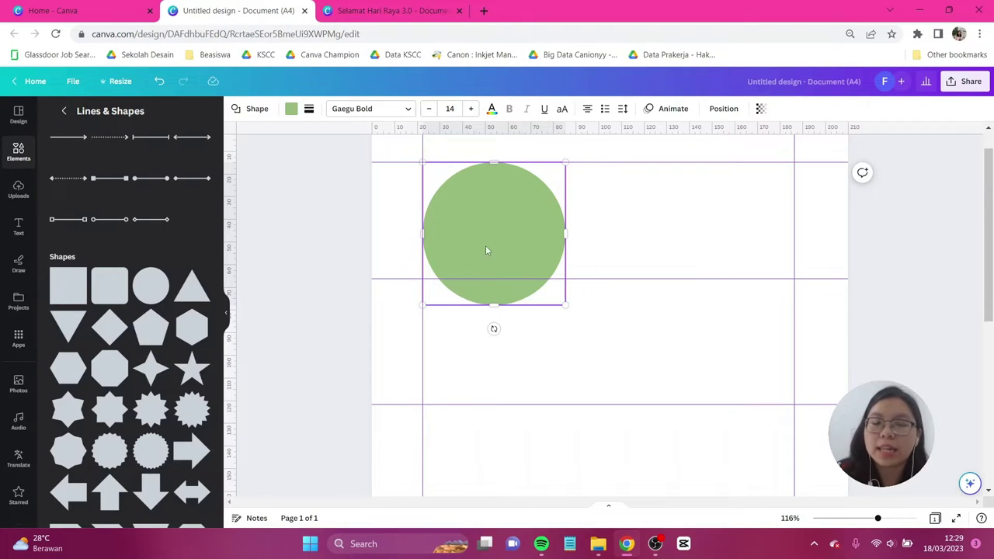
left_click_drag(564, 305, 538, 278)
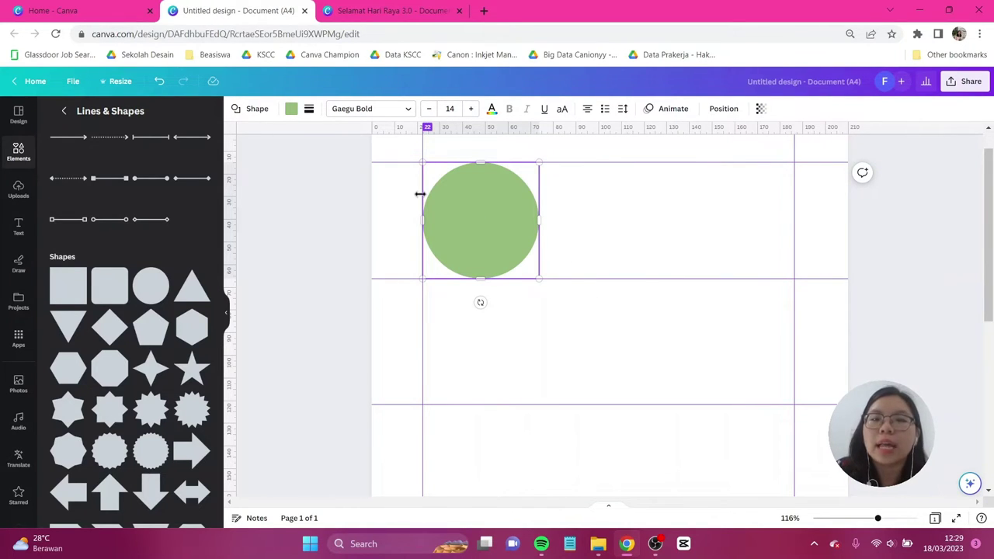
left_click(581, 228)
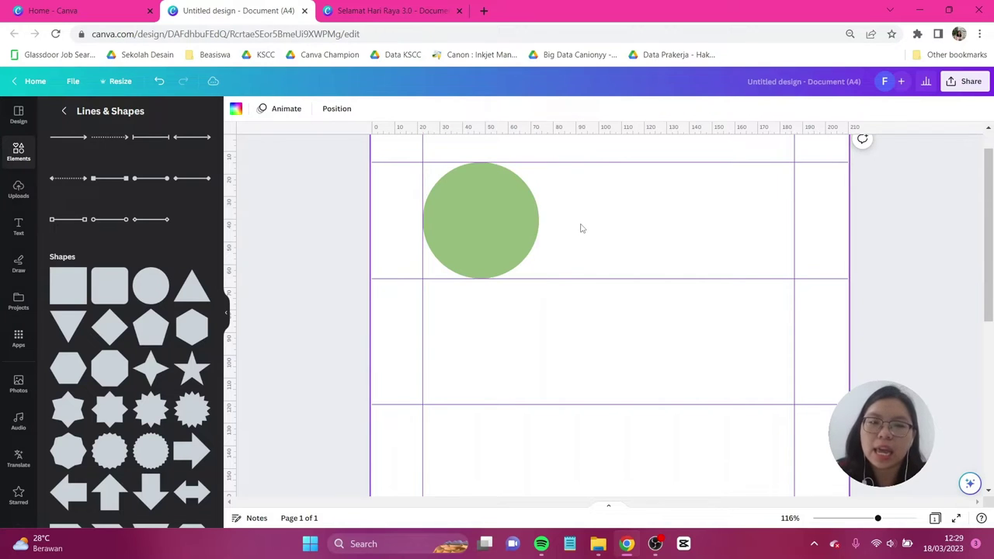
Duplicate the circle and move the copy into the second row against the right margin guide
left_click(514, 216)
key("ctrl+d")
left_click_drag(501, 225, 746, 333)
left_click(952, 260)
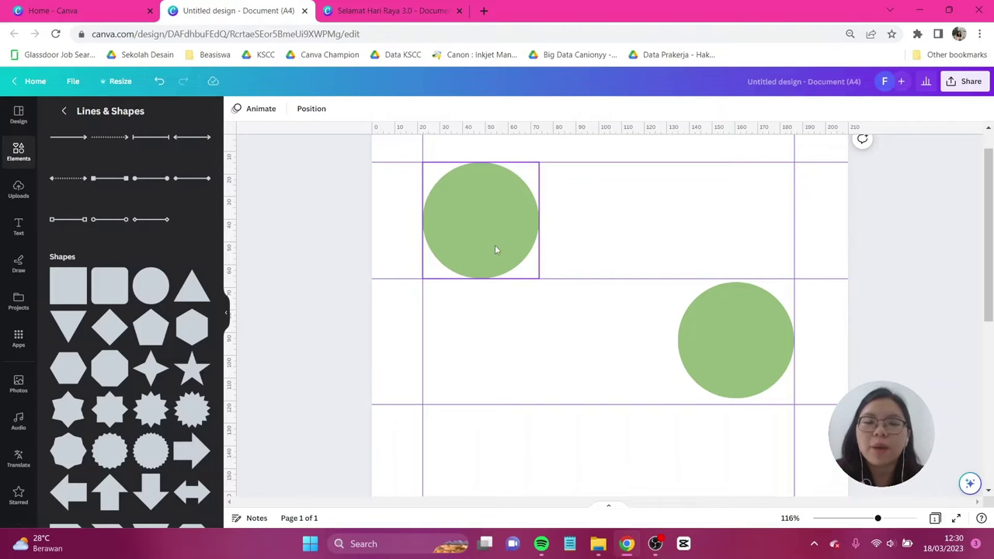
left_click(497, 197)
left_click(495, 318)
scroll(495, 342, "down", 2)
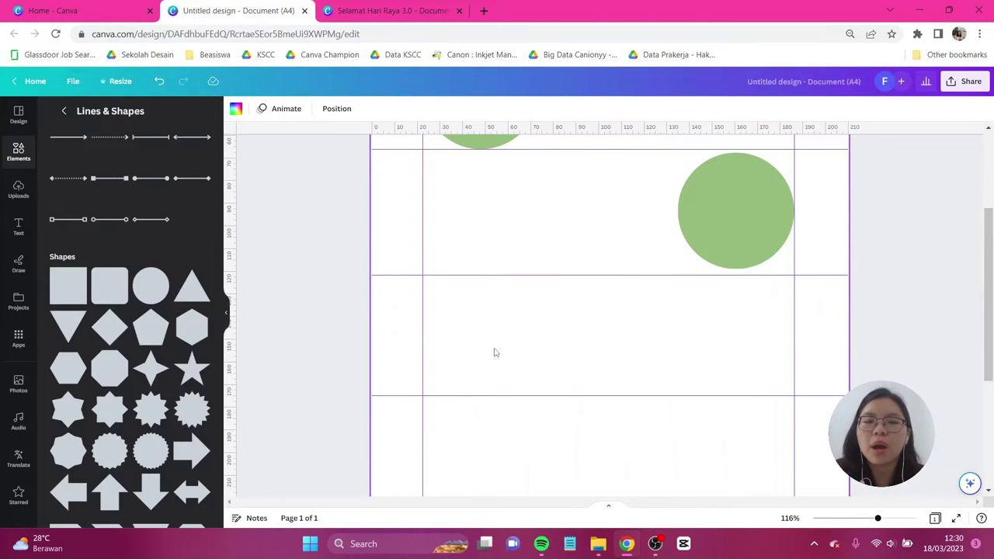
scroll(544, 419, "down", 1)
scroll(965, 326, "up", 3)
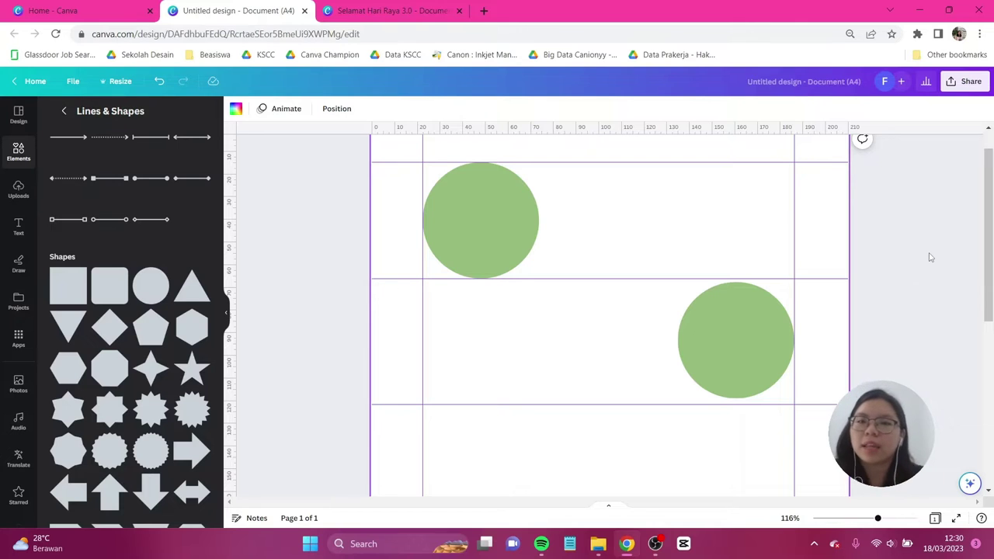
Align the second circle with its row's upper guide and enlarge it to fill the row up to the right margin guide
left_click(740, 312)
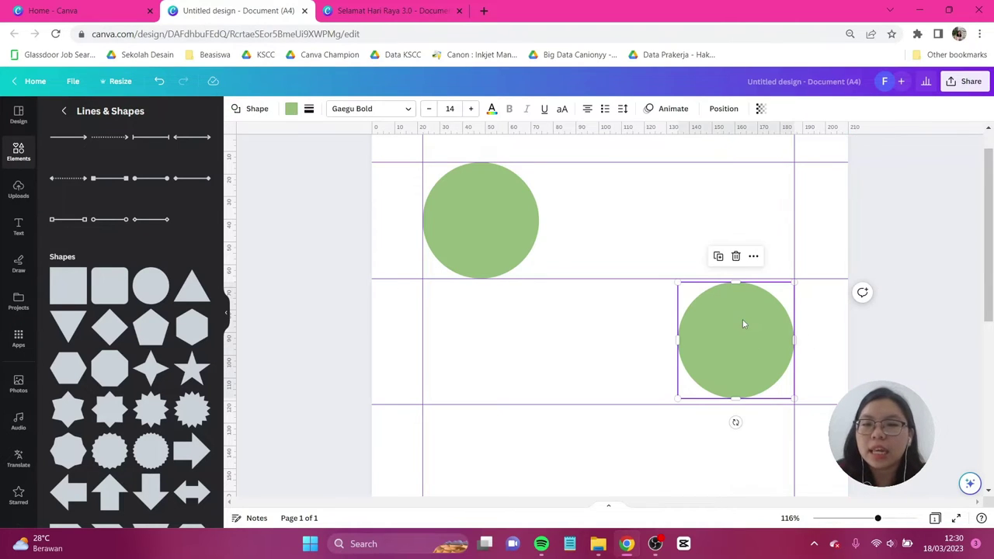
left_click_drag(741, 318, 736, 314)
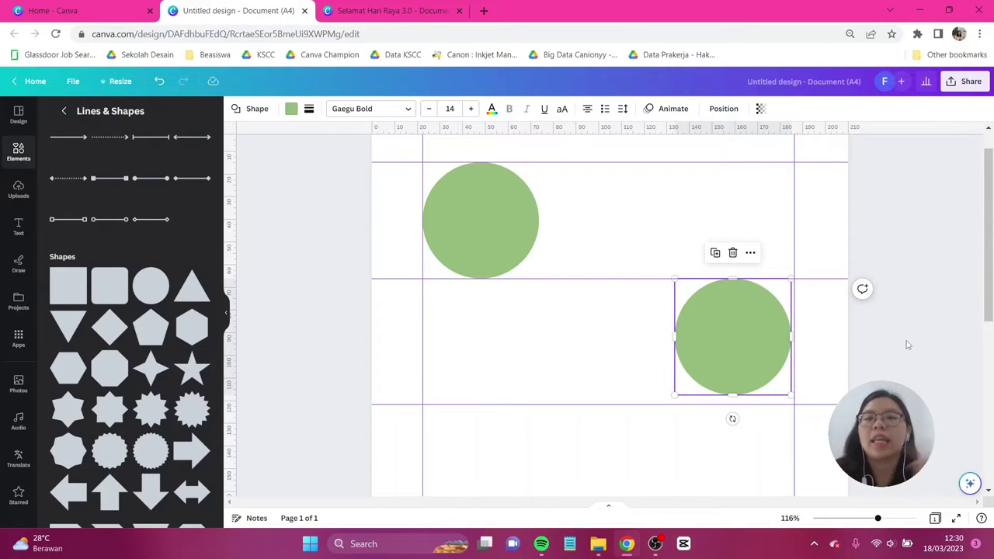
left_click_drag(675, 395, 666, 404)
left_click_drag(712, 366, 714, 362)
Add three more circles in the third, fourth and fifth rows, alternating between the left and right margin guides
scroll(911, 350, "down", 5)
left_click_drag(151, 286, 476, 276)
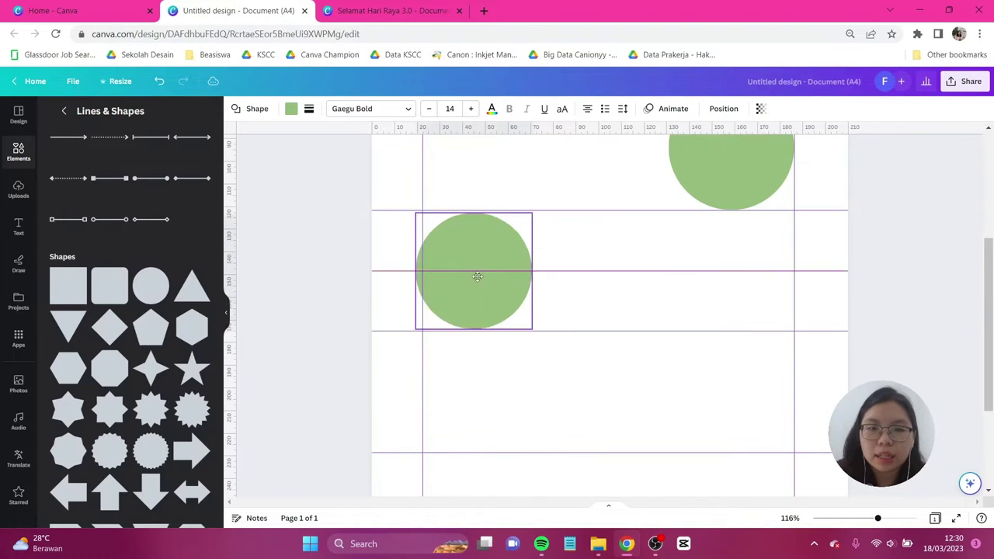
left_click(750, 189)
scroll(750, 295, "down", 3)
left_click_drag(750, 188, 483, 383)
key("ctrl+d")
left_click(827, 322)
scroll(827, 322, "down", 5)
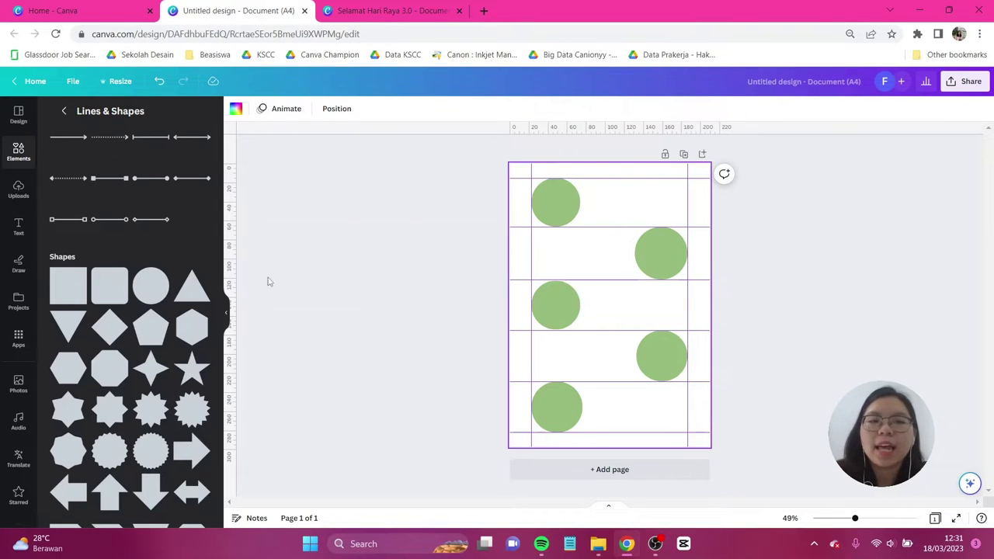
Add a pentagon arrow and a pill shape beside the third-row circle, and a ribbon banner beside the second-row circle
scroll(163, 271, "down", 4)
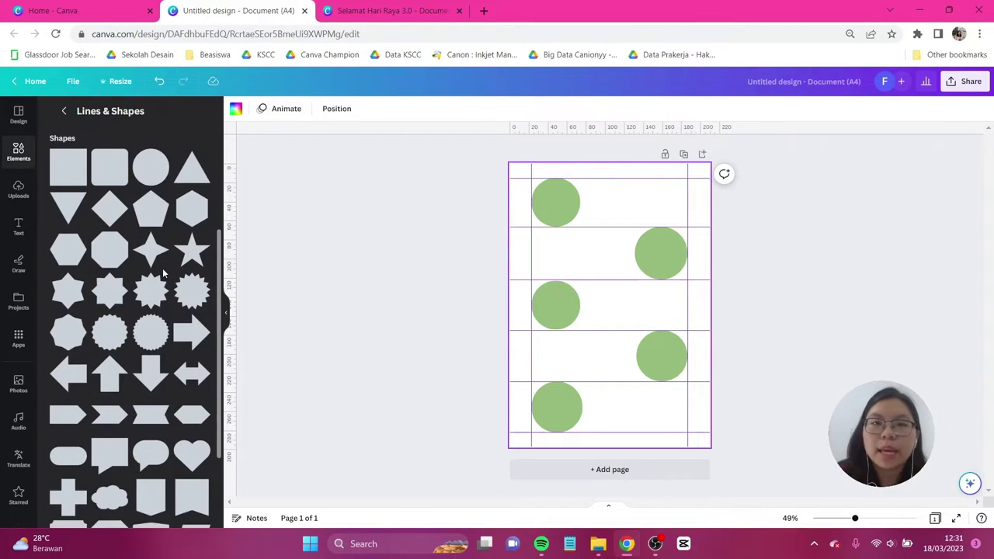
scroll(163, 272, "down", 2)
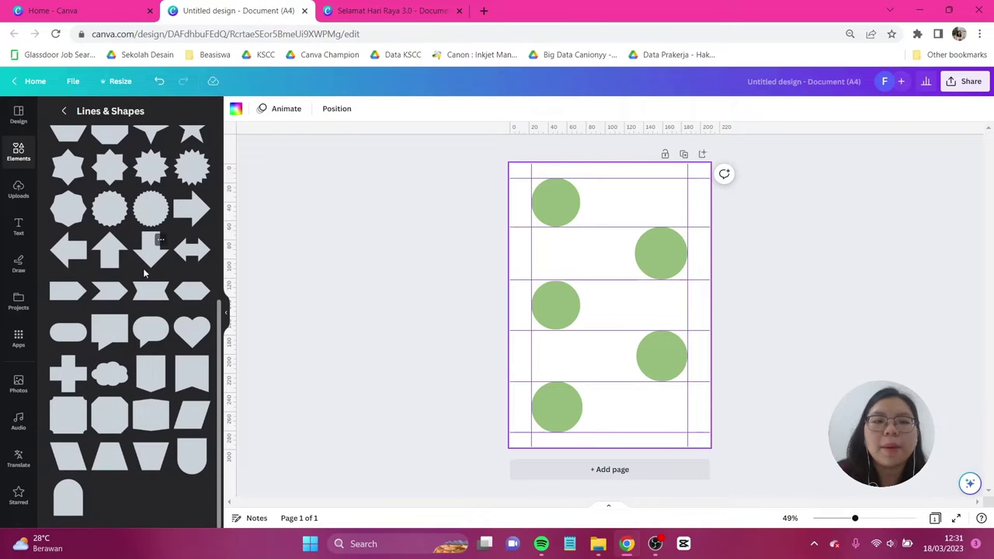
left_click(69, 298)
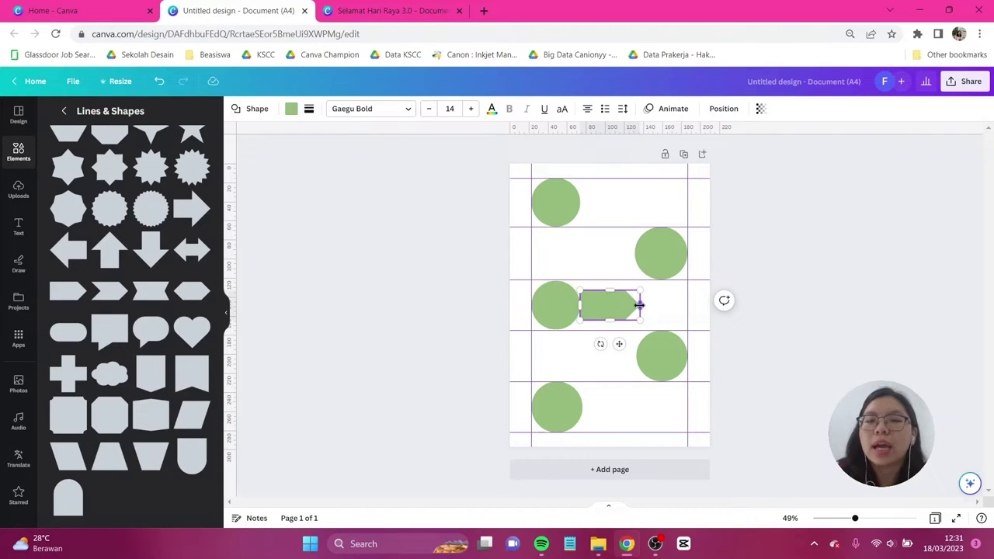
left_click(152, 291)
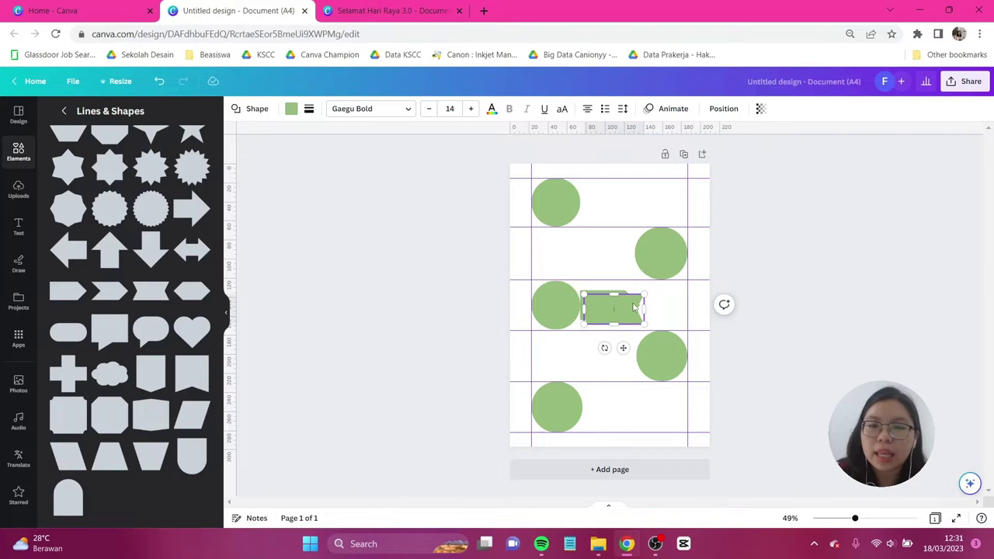
left_click_drag(634, 308, 605, 252)
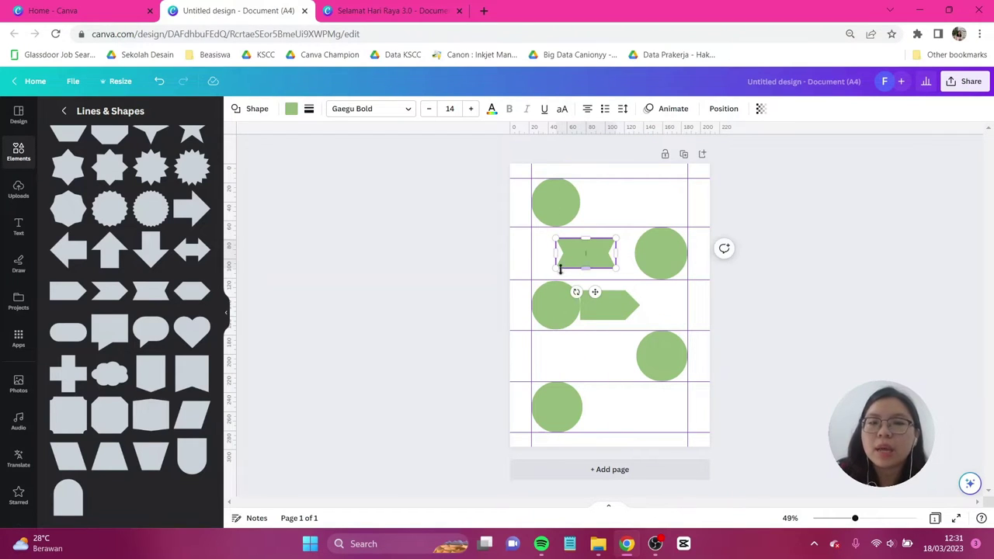
left_click_drag(80, 339, 614, 308)
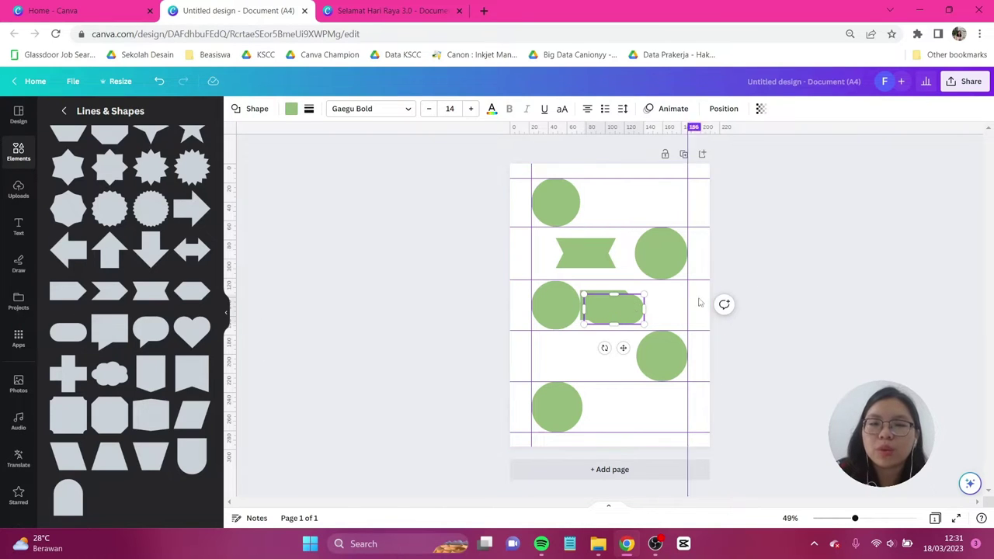
Move the pill to the fourth row and the ribbon banner to the first, stretching the ribbon from the circle to the right margin guide
left_click_drag(598, 316, 580, 373)
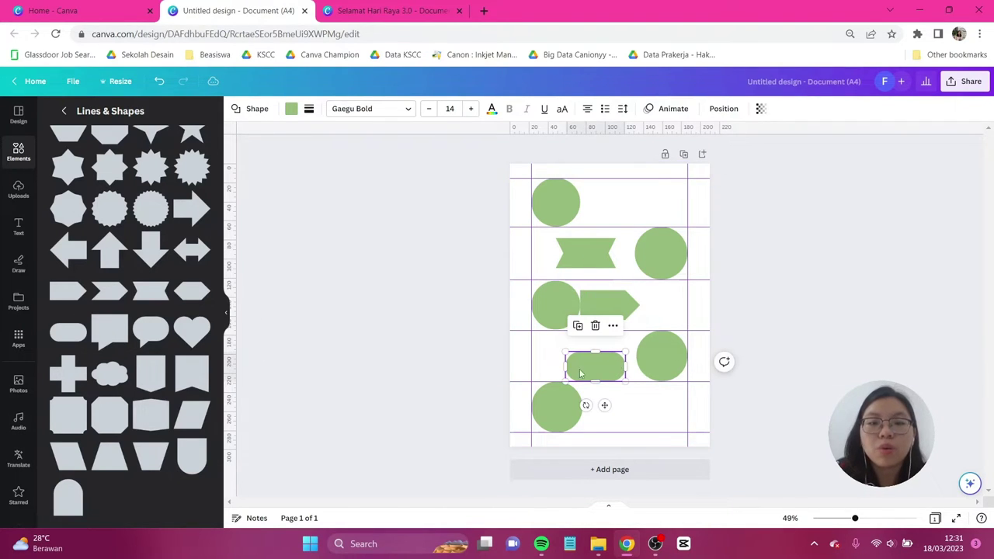
left_click(433, 313)
left_click(595, 248)
left_click_drag(596, 248, 685, 204)
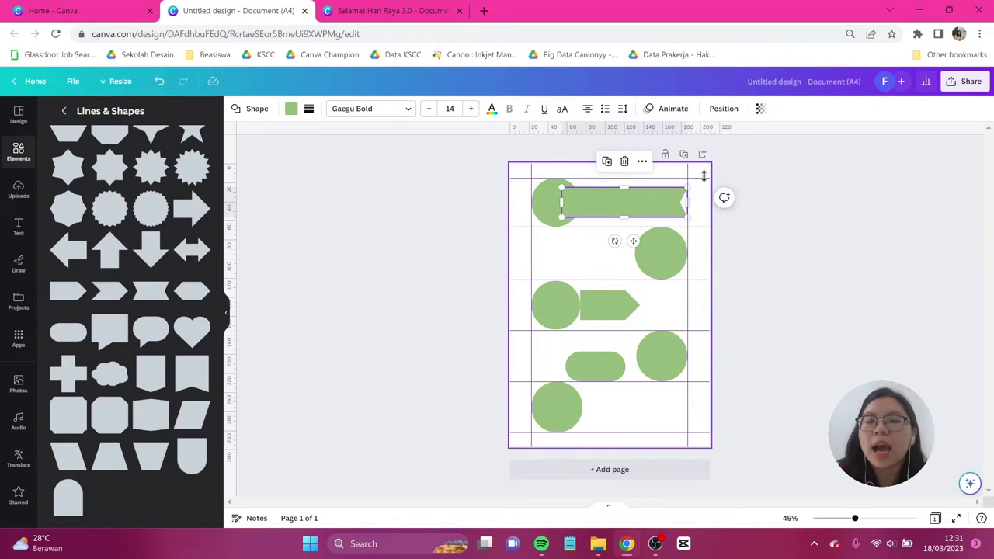
scroll(810, 200, "up", 5)
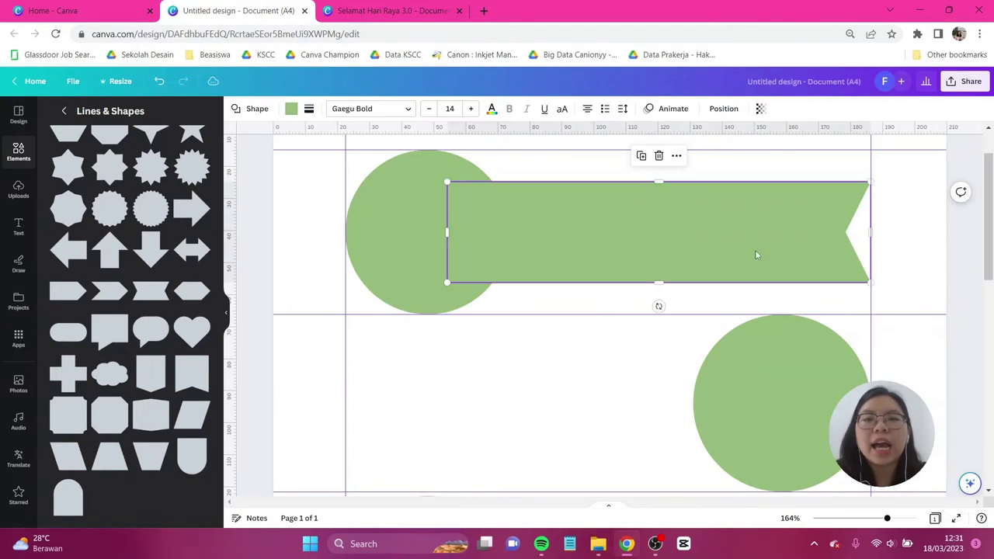
mouse_move(873, 235)
left_mouse_down()
mouse_move(889, 233)
mouse_move(870, 233)
left_mouse_up()
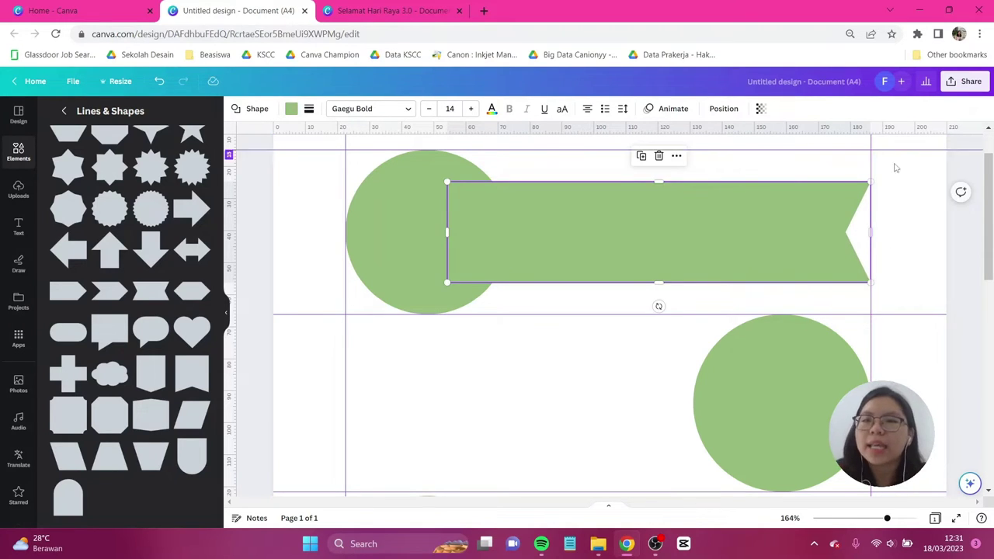
left_click(894, 261)
Move the pentagon arrow into the second row, rotate it to point left, and stretch it from the left margin guide into the circle
scroll(808, 330, "down", 2)
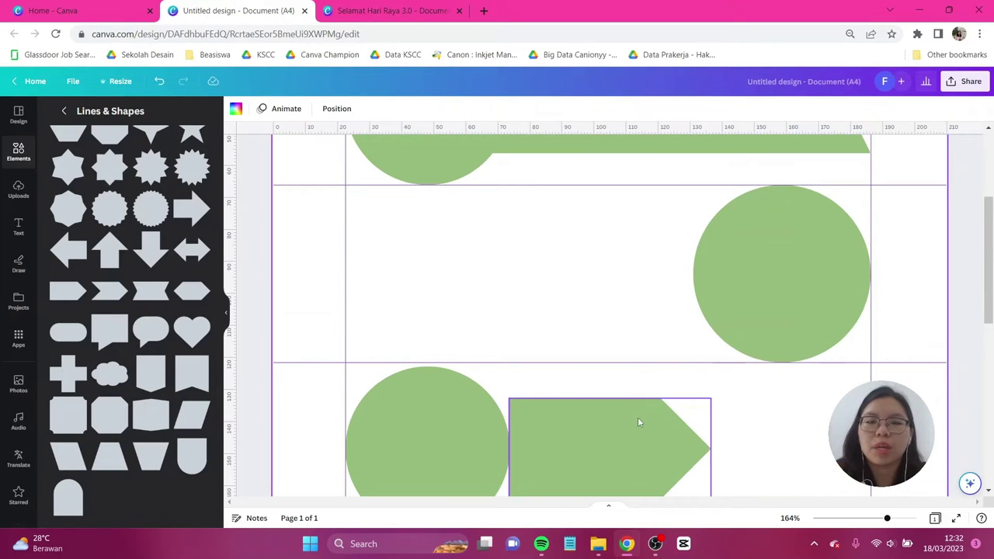
left_click_drag(639, 422, 567, 236)
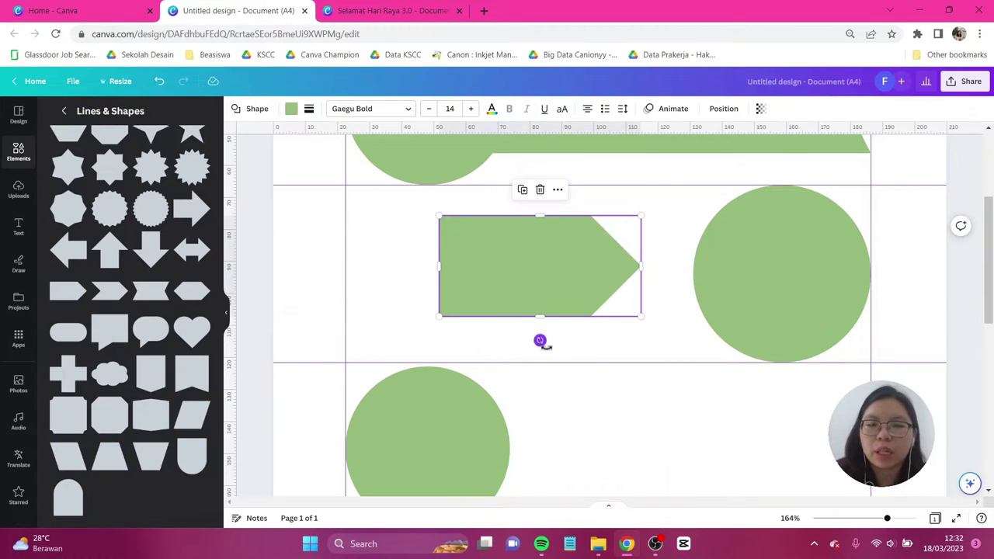
left_click_drag(540, 340, 541, 194)
key("ctrl+z")
Place the pill shape over the third-row circle's centre and stretch it to the right margin guide
scroll(719, 407, "down", 5)
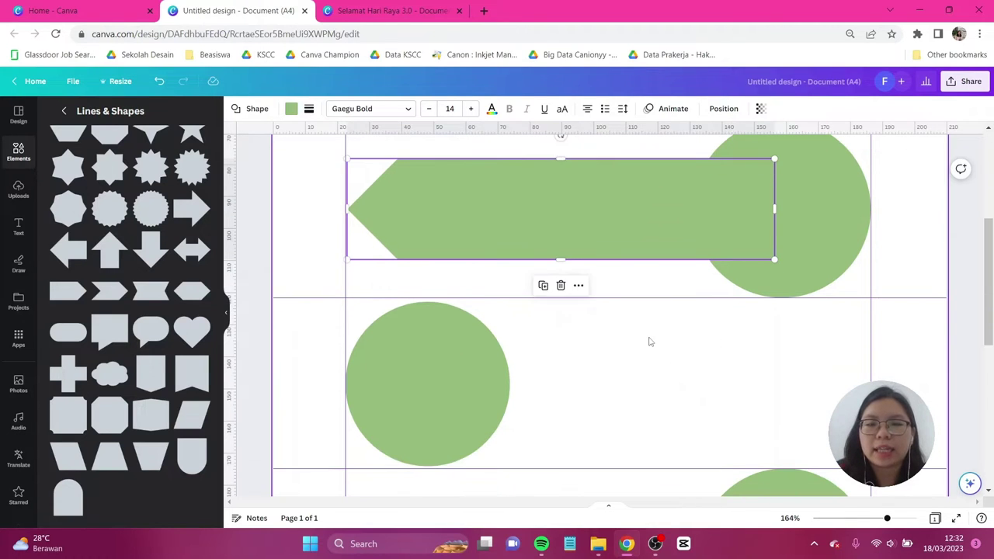
left_click(647, 339)
left_click(575, 368)
left_click_drag(574, 367, 540, 290)
scroll(574, 354, "up", 1)
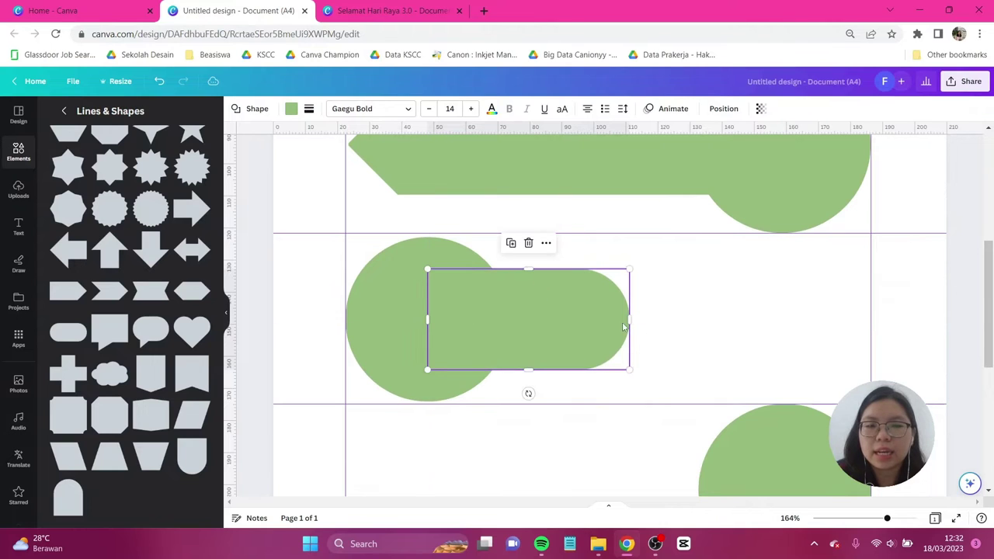
left_click_drag(630, 318, 870, 324)
Place a left-pointing arrow banner in the fourth row and a ribbon banner in the fifth row, each overlapping its circle
scroll(610, 318, "down", 5)
left_click(607, 187)
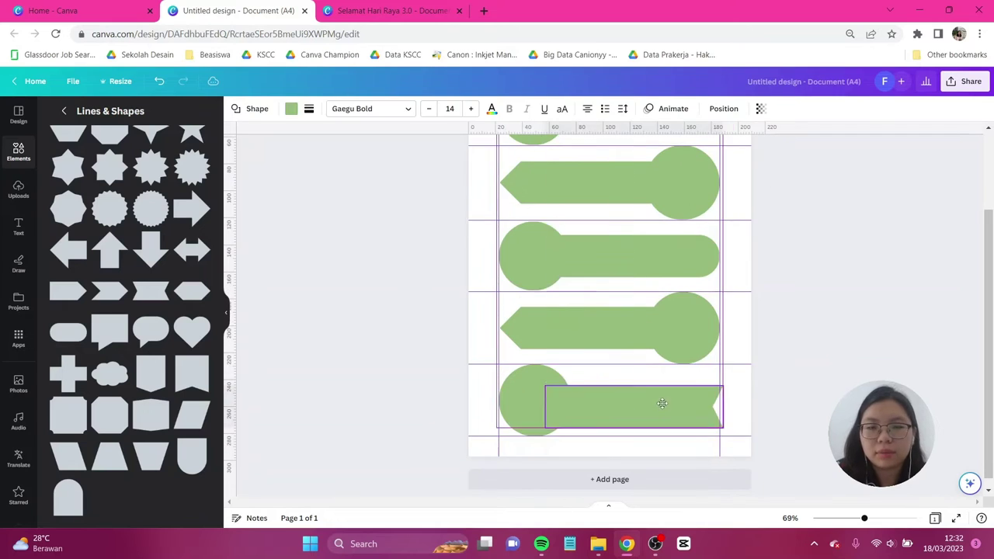
left_click(903, 259)
scroll(850, 238, "down", 2)
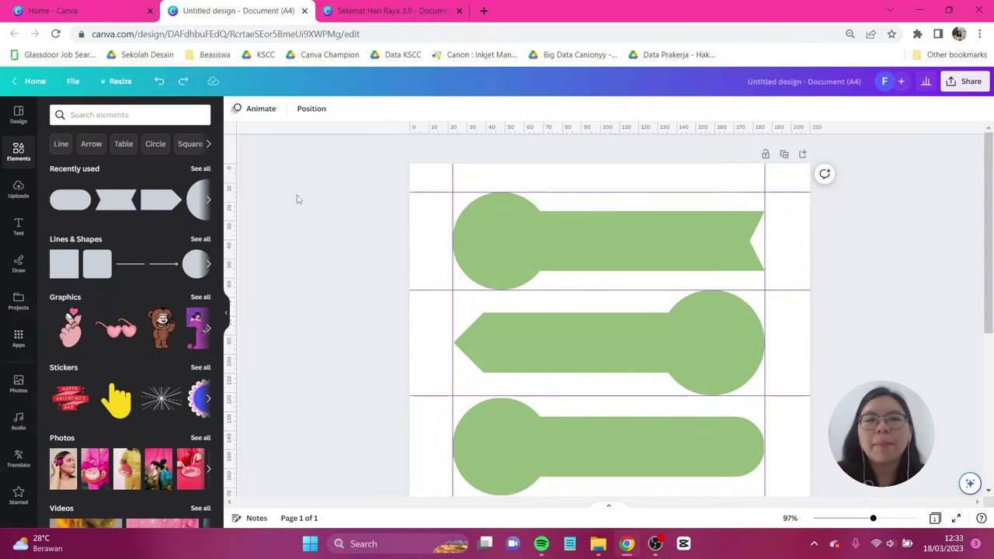
Search the graphics for "muslim mosque" and add the pink circular mosque silhouette to the page
left_click(117, 115)
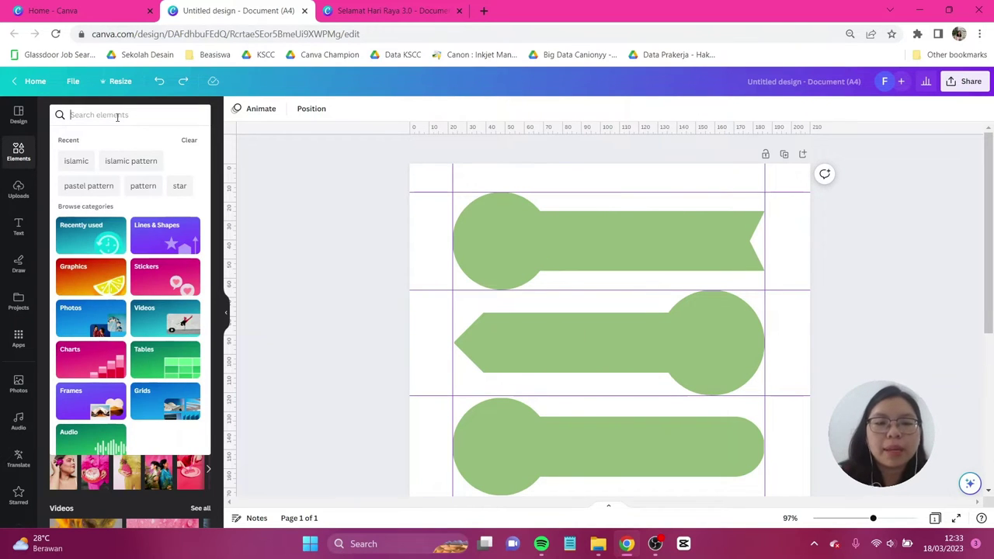
type("muslim")
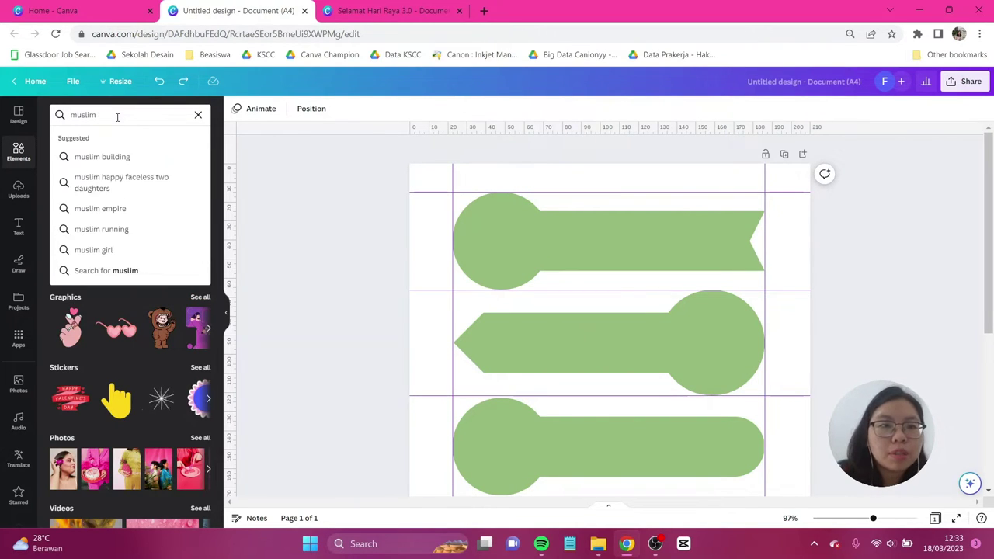
type(" mosque")
key("Return")
left_click(86, 139)
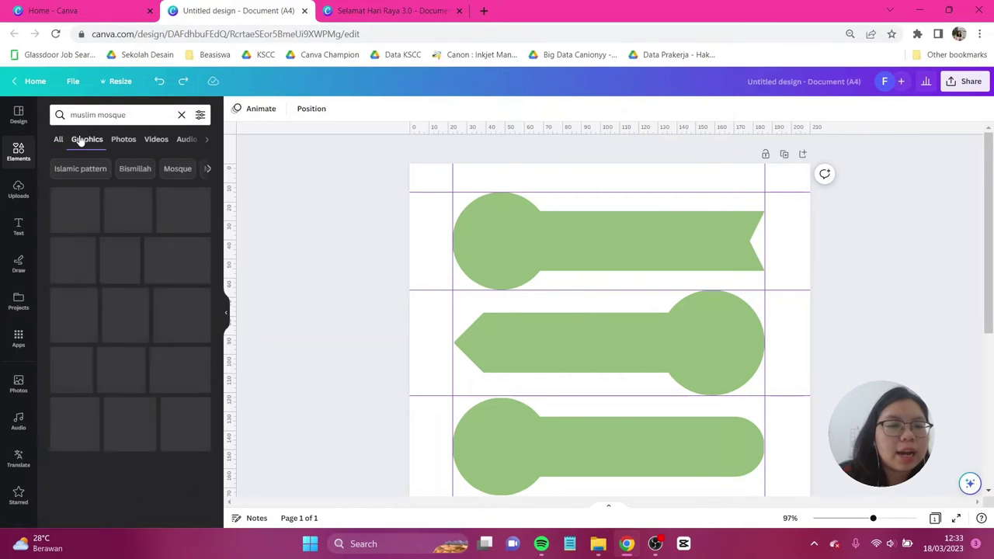
left_click(81, 221)
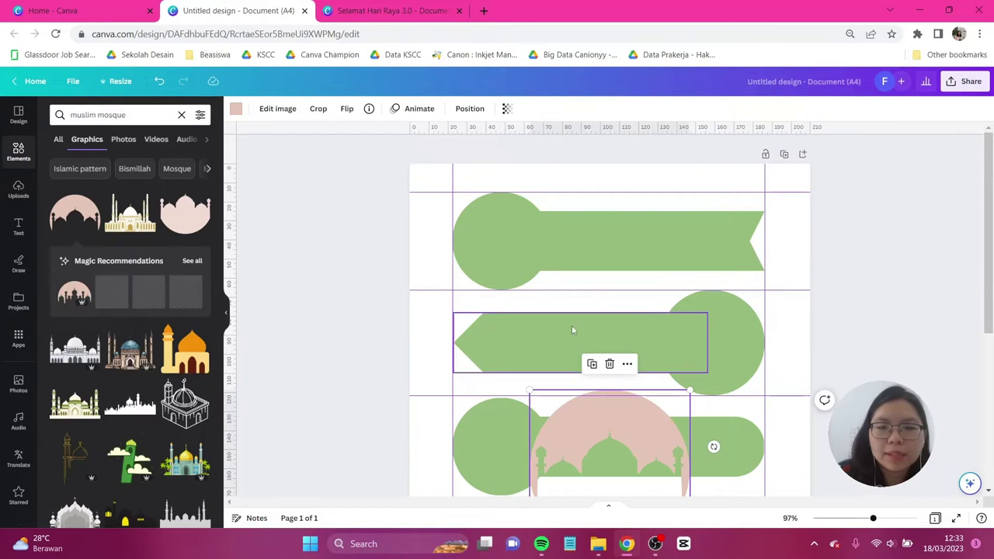
Rotate the mosque graphic 90° counterclockwise and shrink it to fit the left part of the first-row circle
left_click_drag(601, 434, 548, 194)
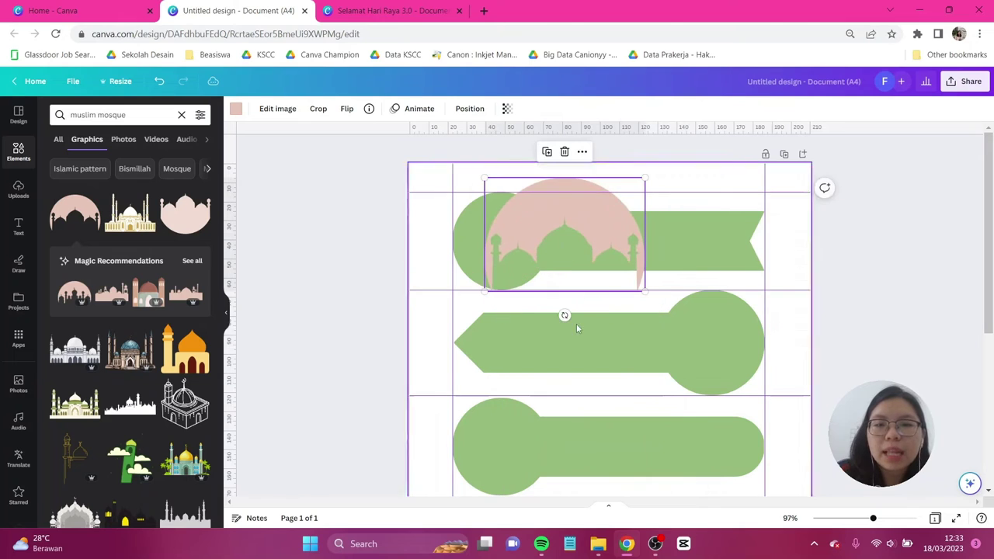
left_click_drag(565, 314, 661, 240)
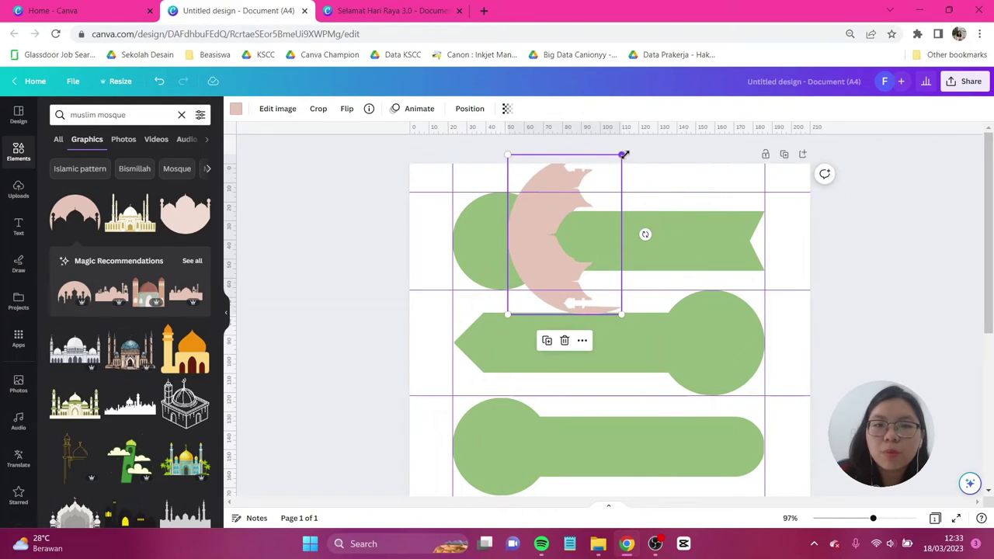
left_click_drag(621, 155, 571, 226)
left_click_drag(541, 264, 490, 226)
left_click_drag(517, 196, 523, 193)
left_click_drag(520, 288, 523, 289)
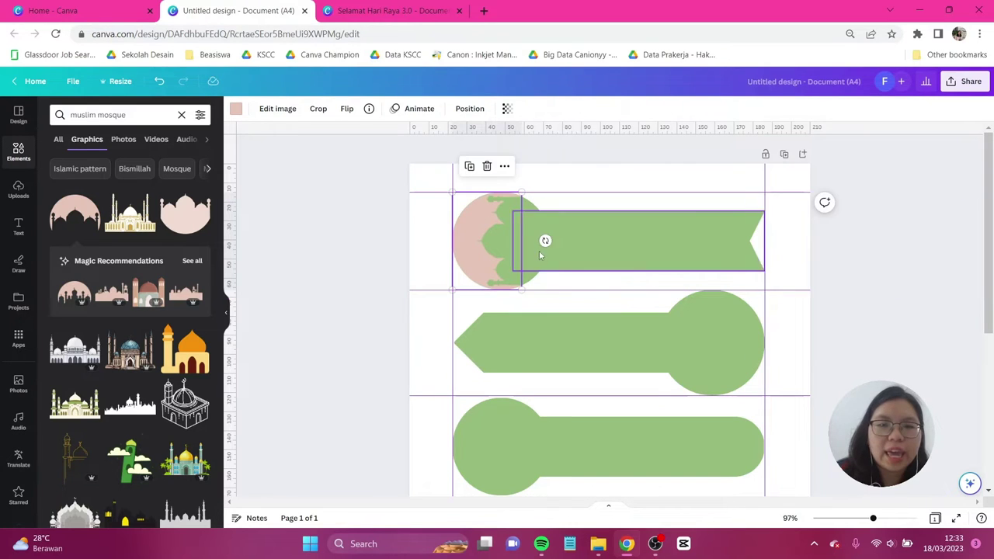
left_click(898, 247)
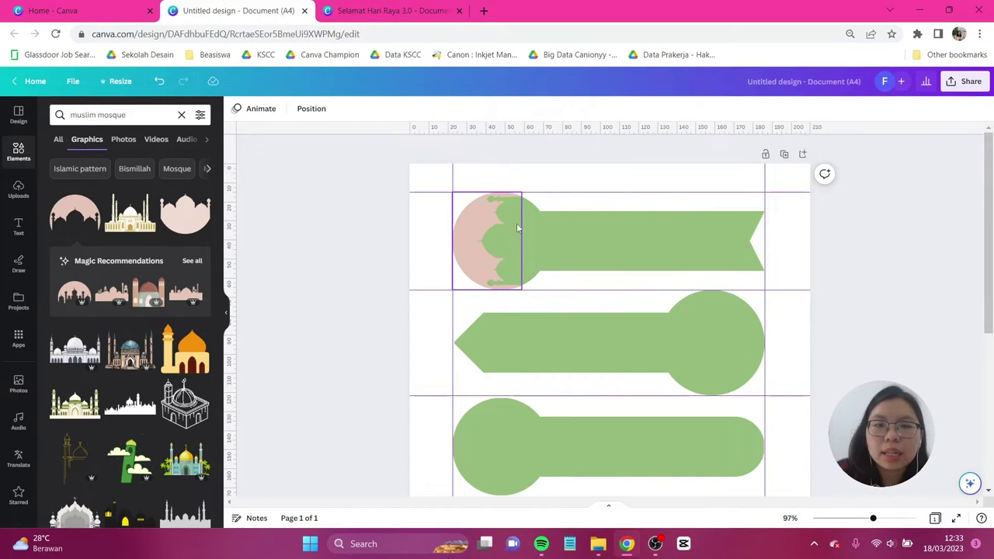
Fill the first-row circle with white and give it a solid border in the mosque graphic's pink
left_click(526, 204)
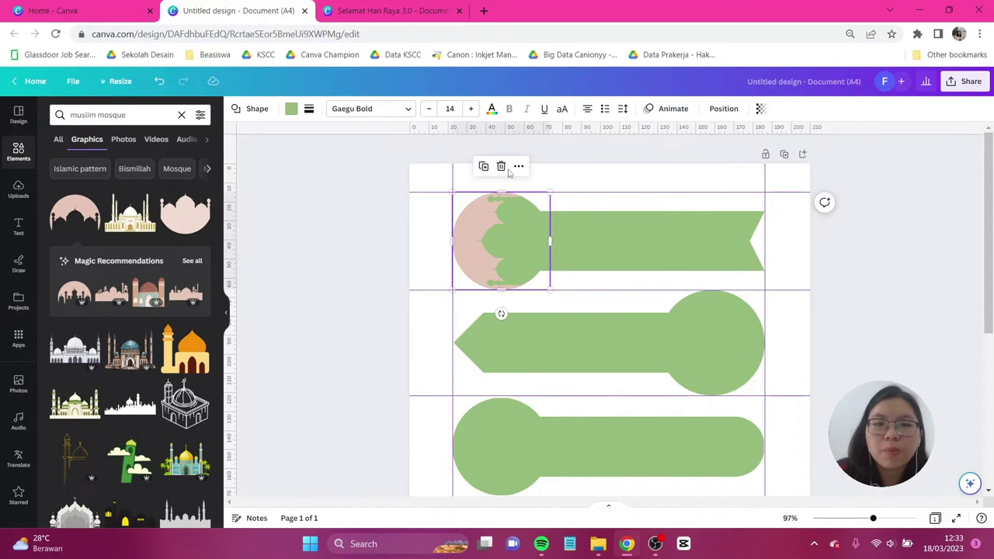
left_click(290, 113)
left_click(199, 171)
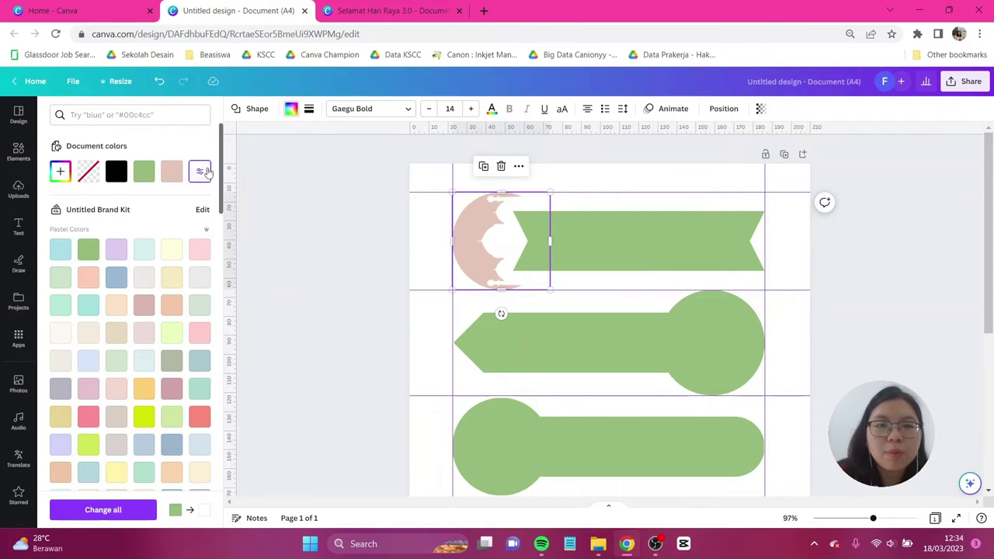
left_click(309, 110)
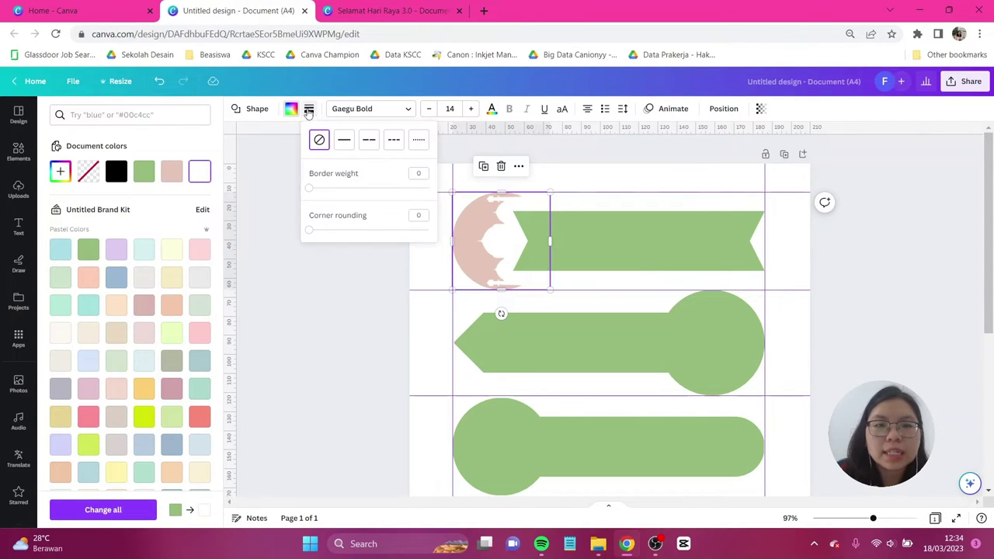
left_click(344, 144)
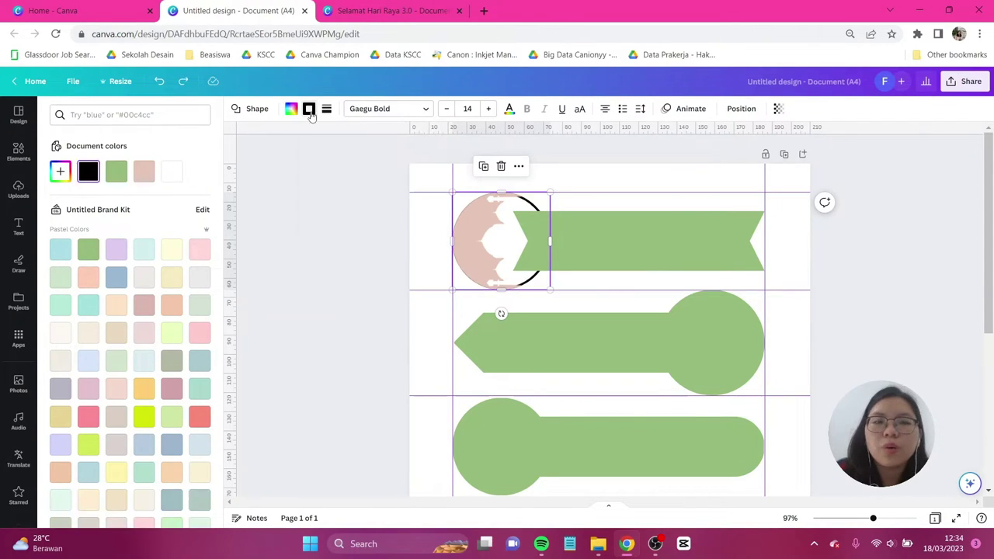
left_click(143, 177)
Recolour the first-row ribbon banner with the mosque's pink and send it backward behind the white circle
left_click(590, 229)
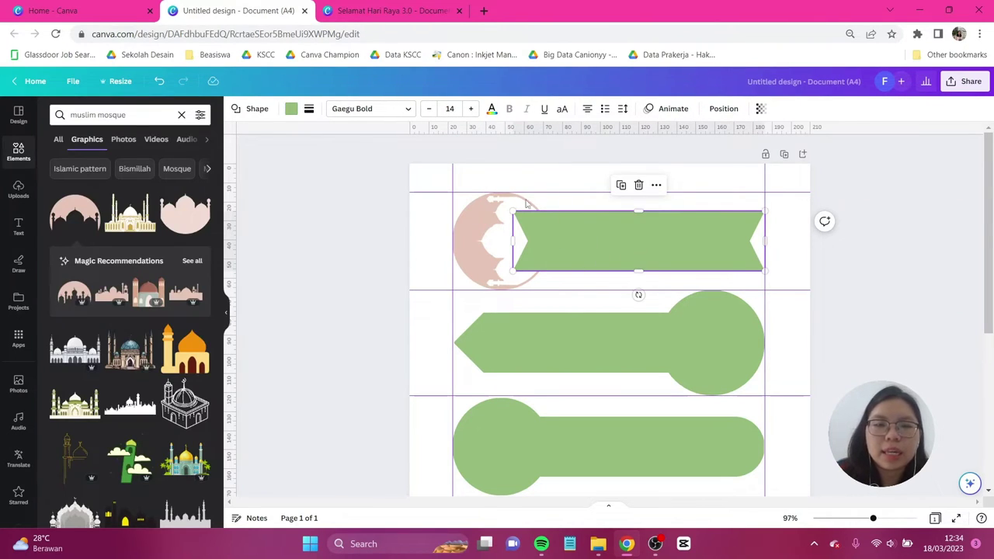
left_click(291, 110)
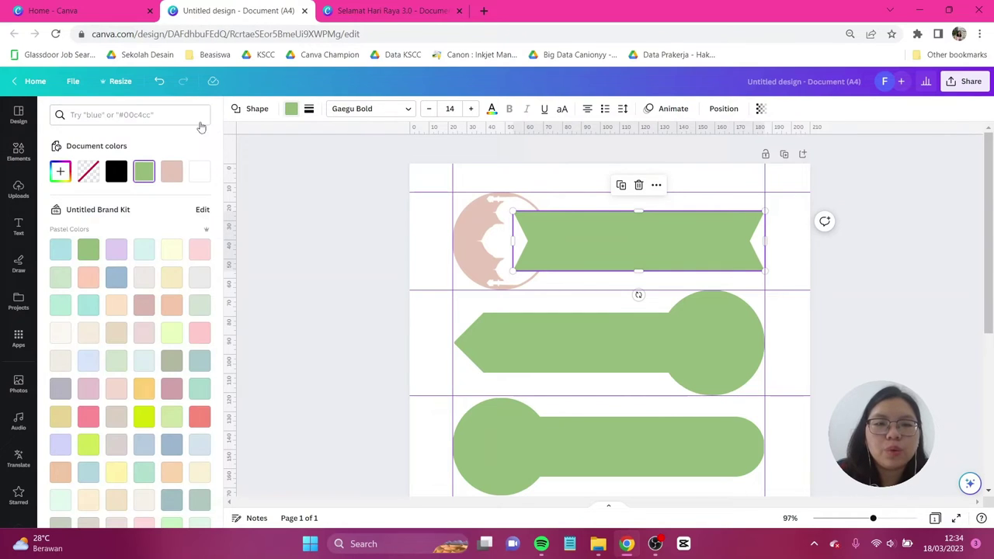
left_click(172, 172)
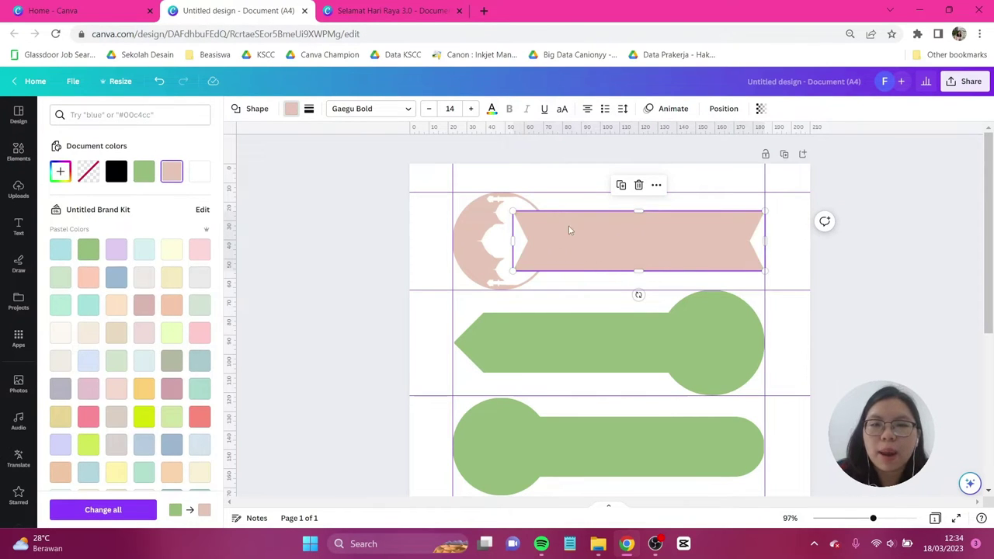
left_click(723, 109)
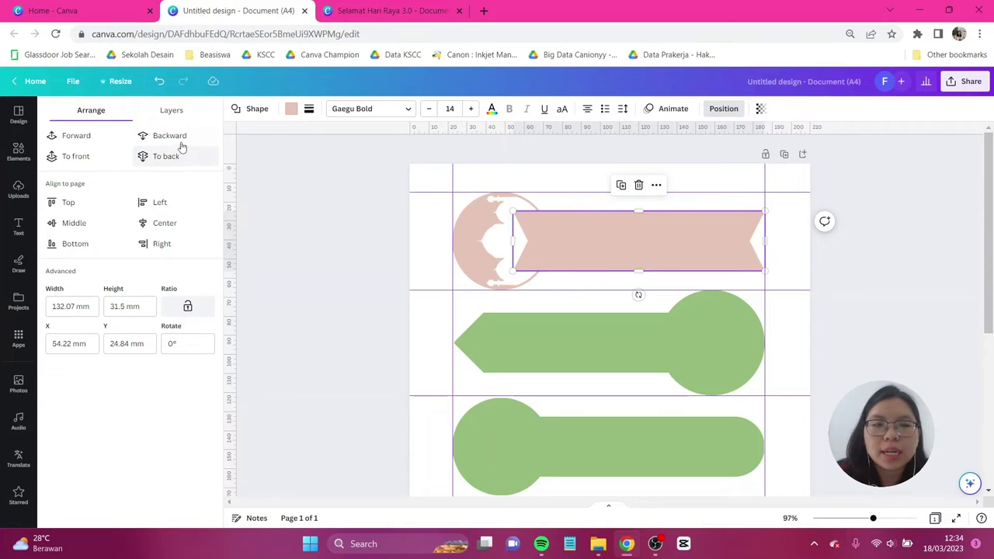
left_click(169, 136)
left_click(923, 281)
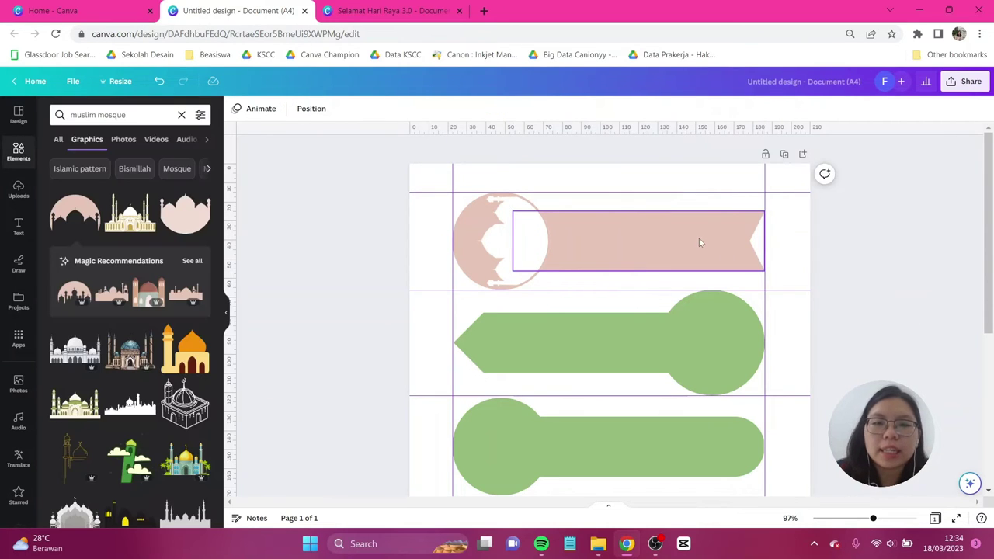
left_click(908, 282)
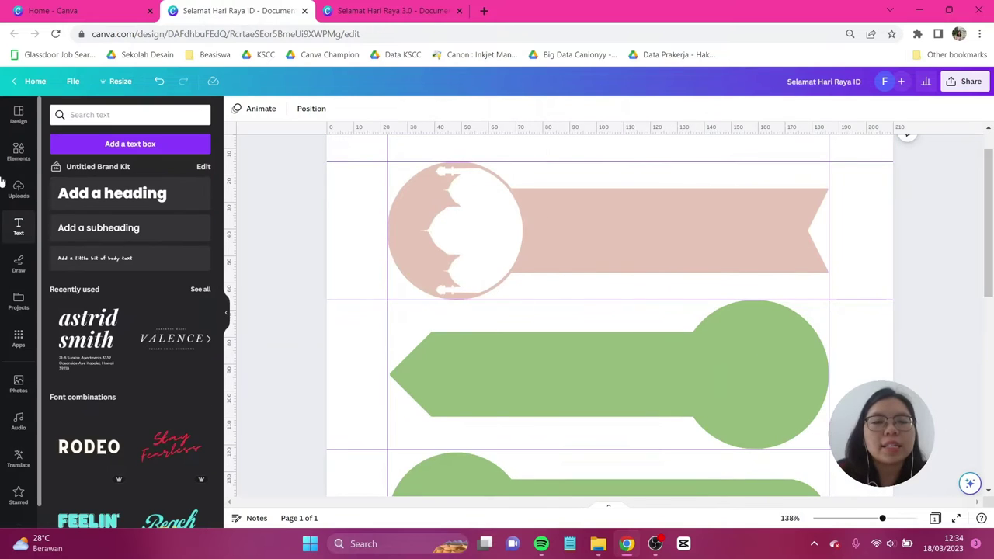
Add a subheading reading "Selamat Hari Raya", reduce it to size 9 and place it on the pink ribbon banner
left_click(18, 227)
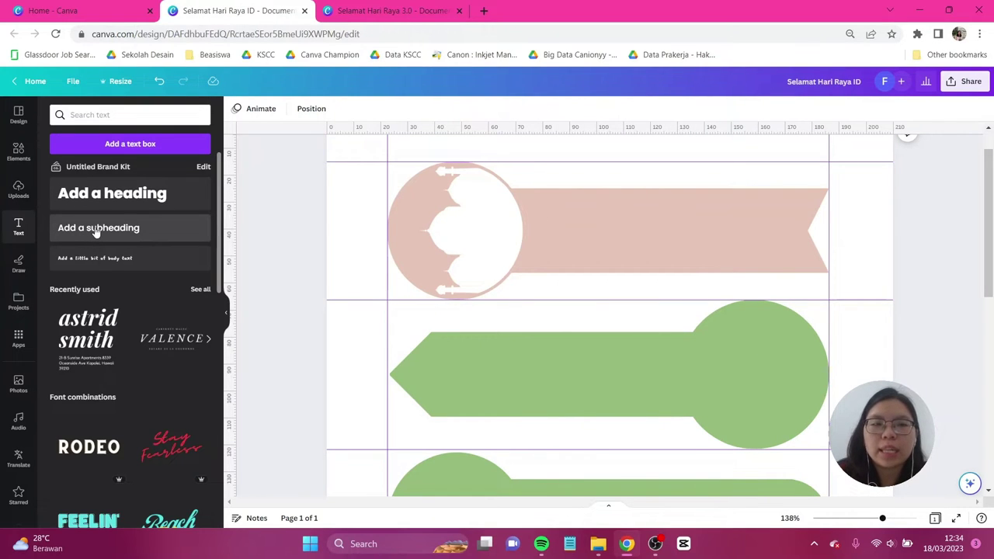
left_click(95, 228)
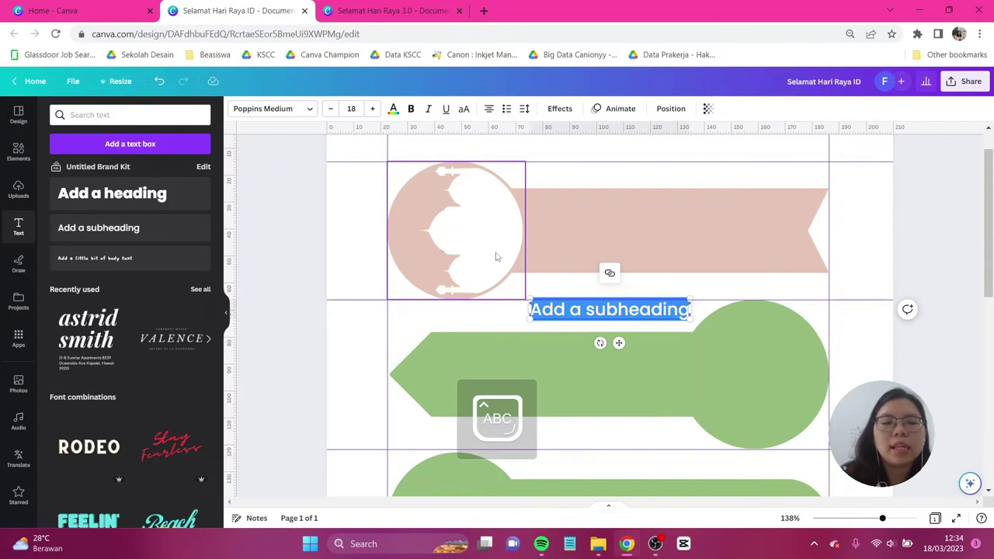
type("Sela")
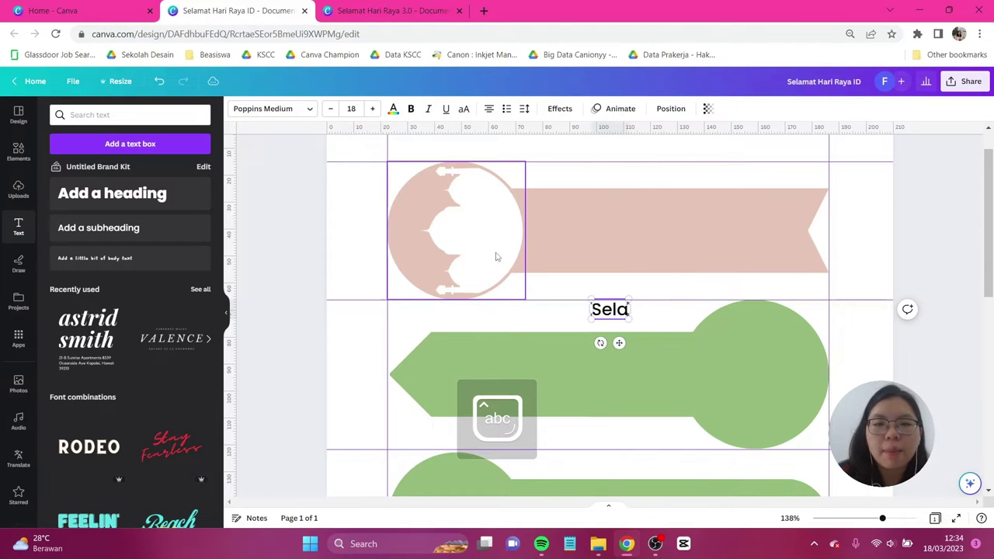
type("mat Hari Raya")
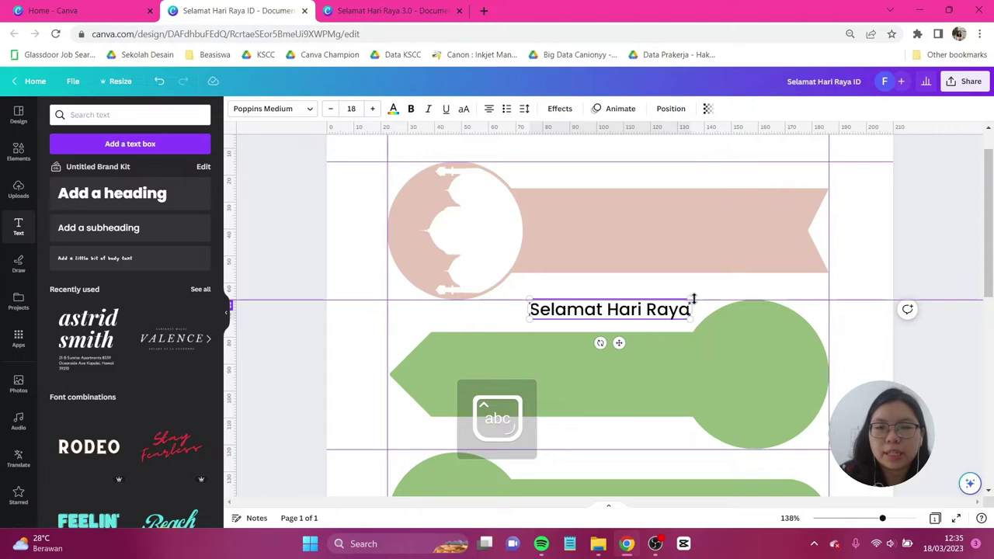
left_click_drag(688, 317, 608, 248)
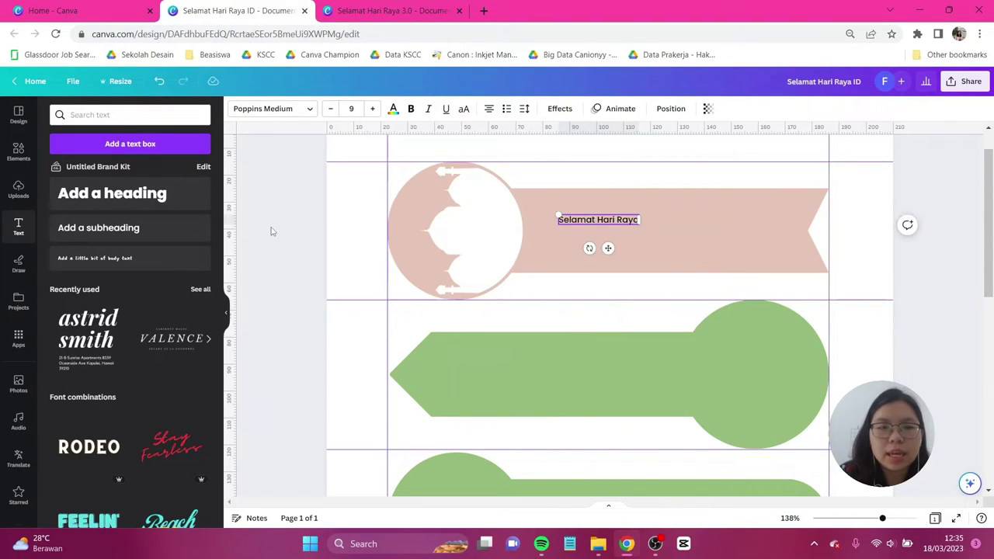
left_click(271, 230)
Add a heading reading "Idul Fitri" and set its font to Berkshire Swash
left_click(94, 200)
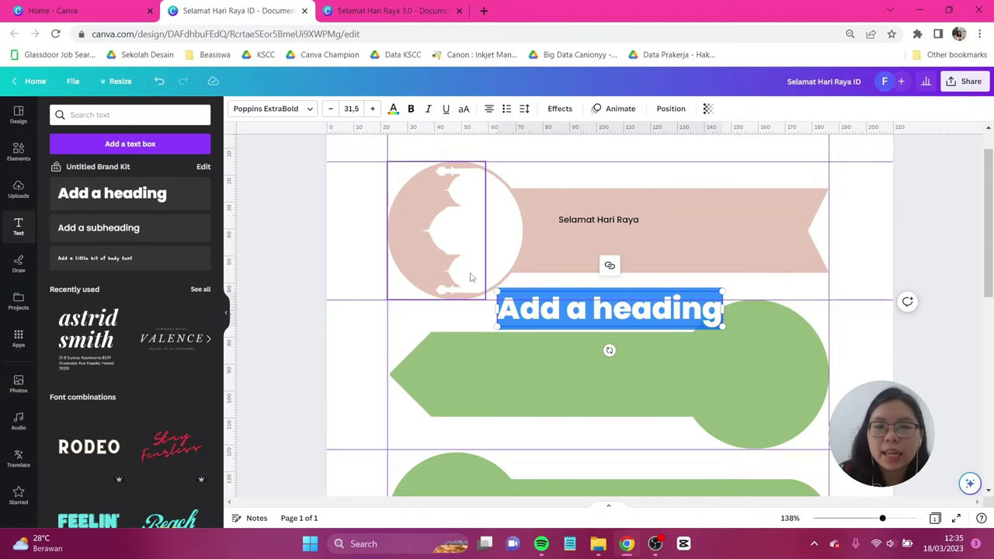
type("Idul")
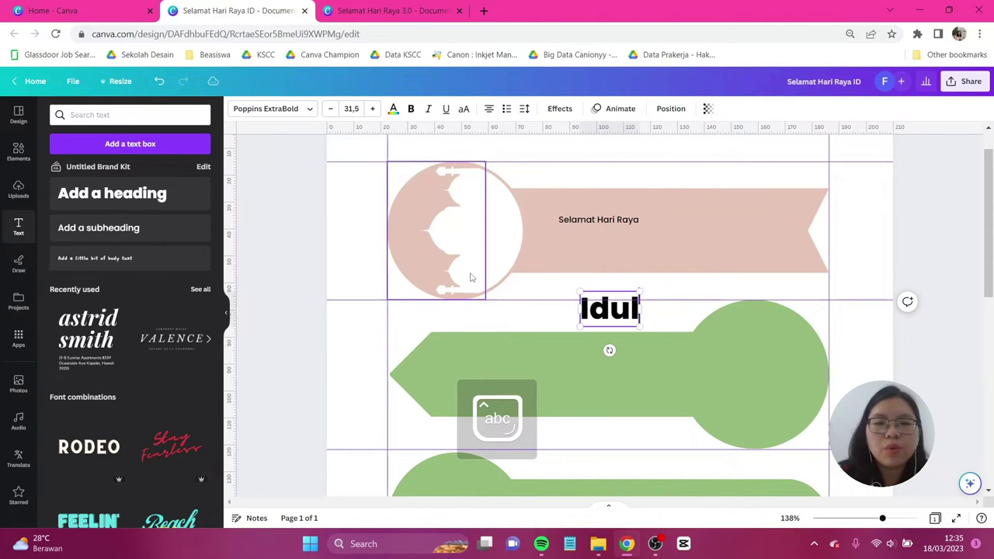
type(" Fitri")
key("ctrl+a")
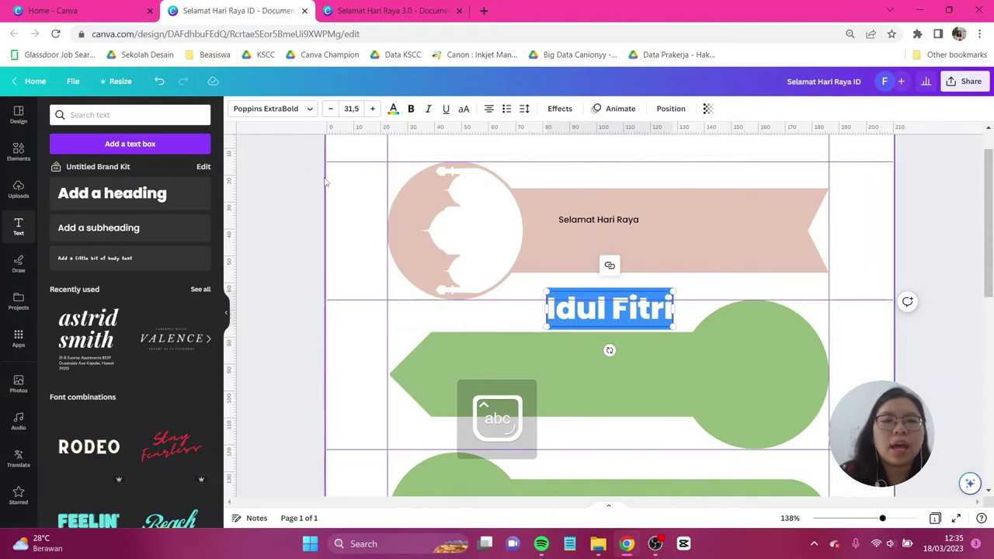
left_click(272, 108)
left_click(128, 144)
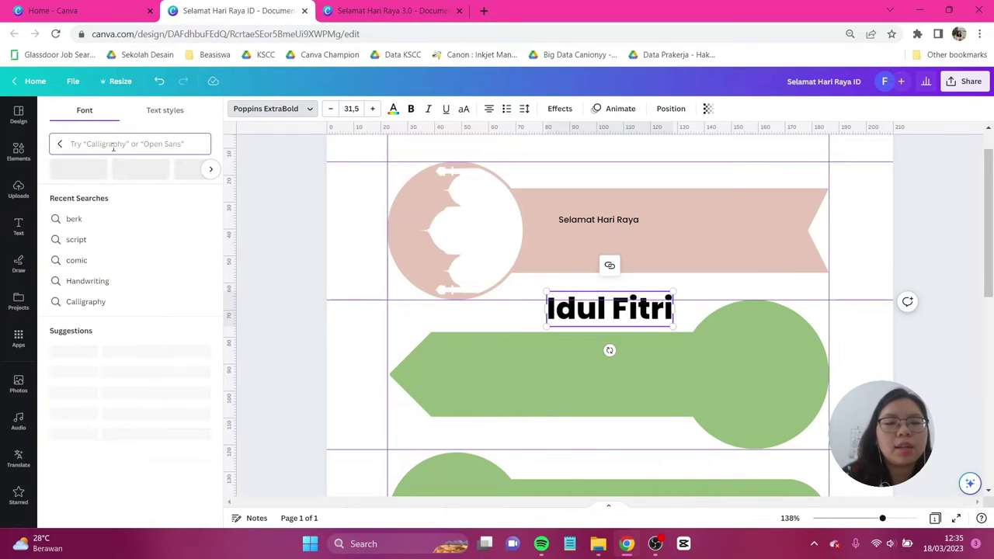
type("berk")
left_click(85, 197)
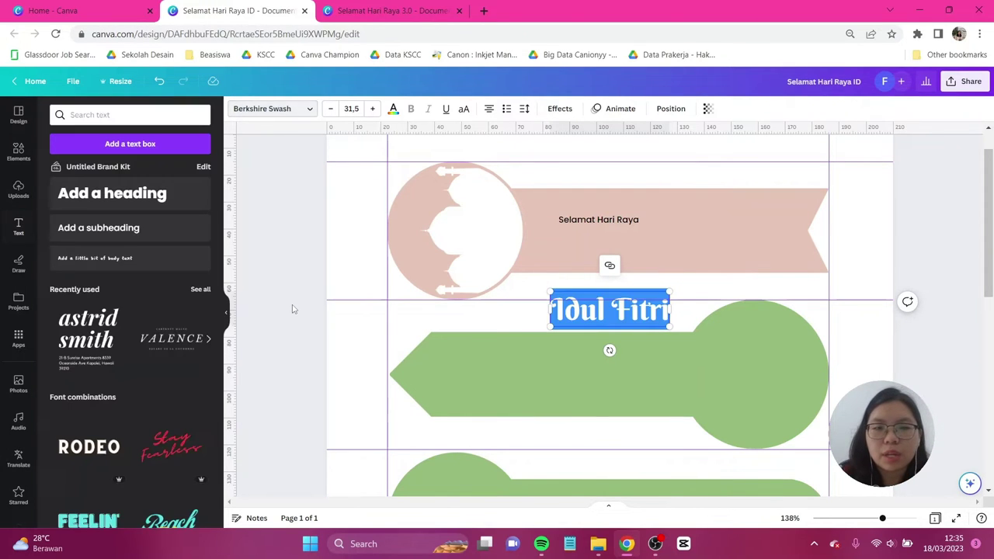
key("Escape")
Place "Idul Fitri" directly beneath "Selamat Hari Raya" on the pink ribbon and recolour both texts dark brown #5B4646
left_click_drag(643, 297, 623, 219)
left_click(624, 219, "shift")
left_click(392, 108)
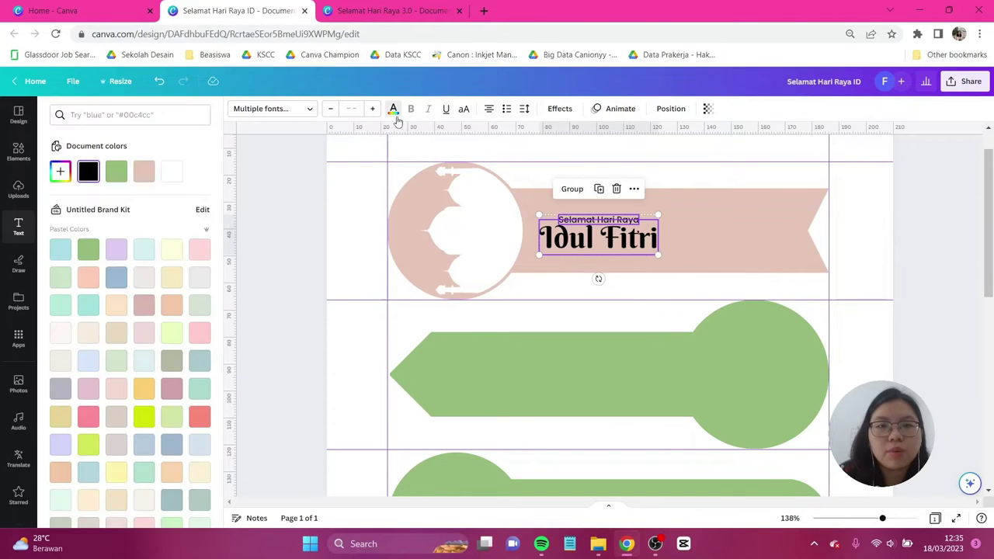
left_click(59, 172)
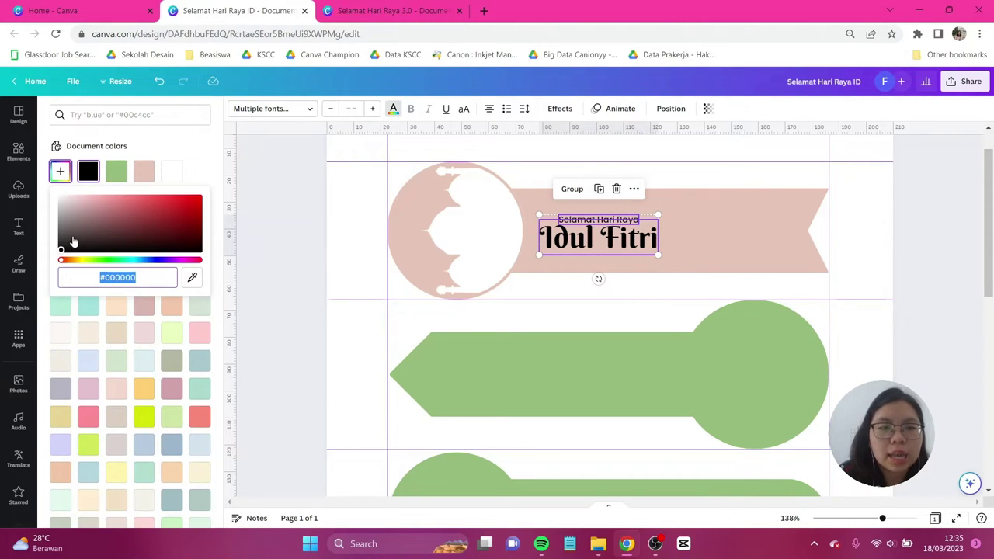
left_click_drag(73, 241, 81, 235)
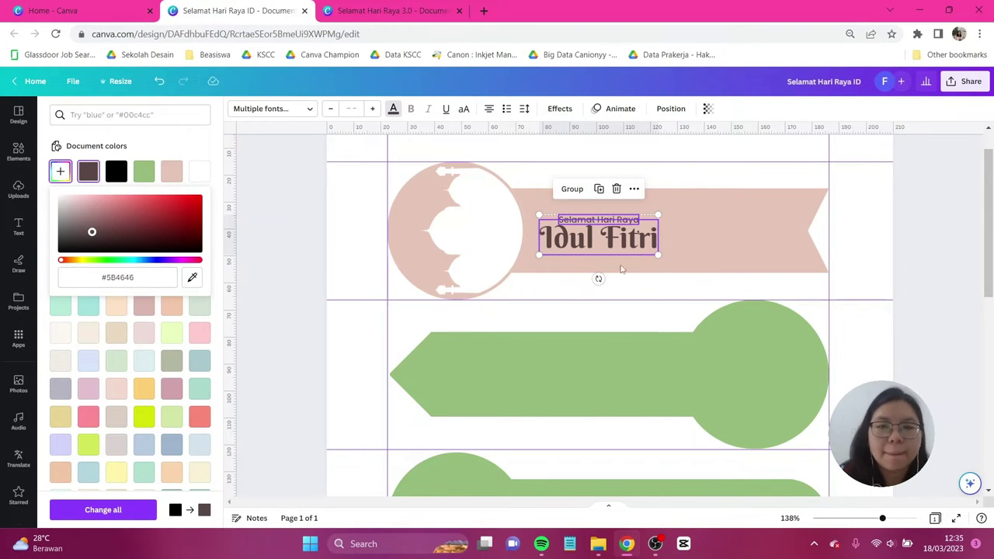
Shrink both greeting texts together, rotate them 90° counterclockwise and fit them in the white part of the first-row circle
left_click_drag(657, 212, 624, 225)
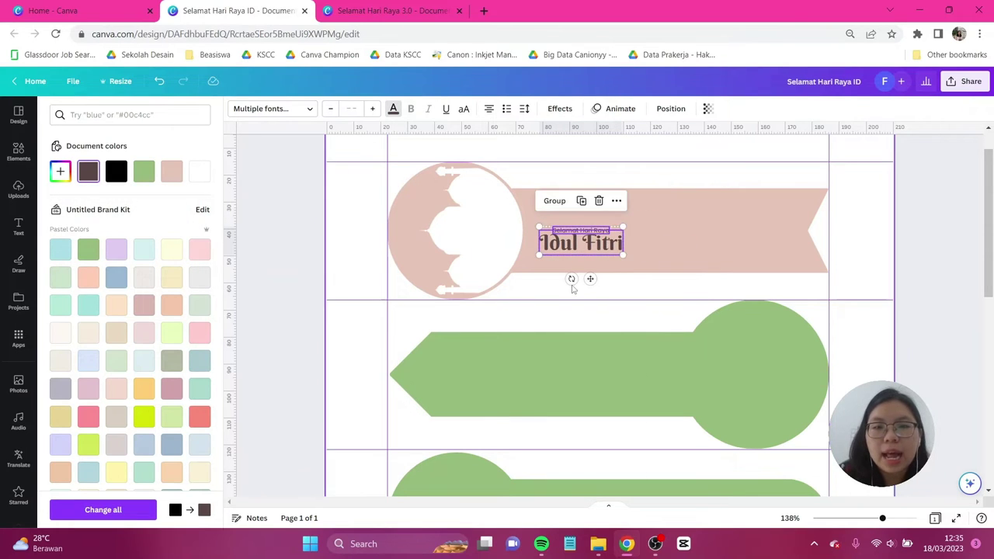
left_click_drag(577, 289, 656, 250)
left_click_drag(587, 241, 482, 225)
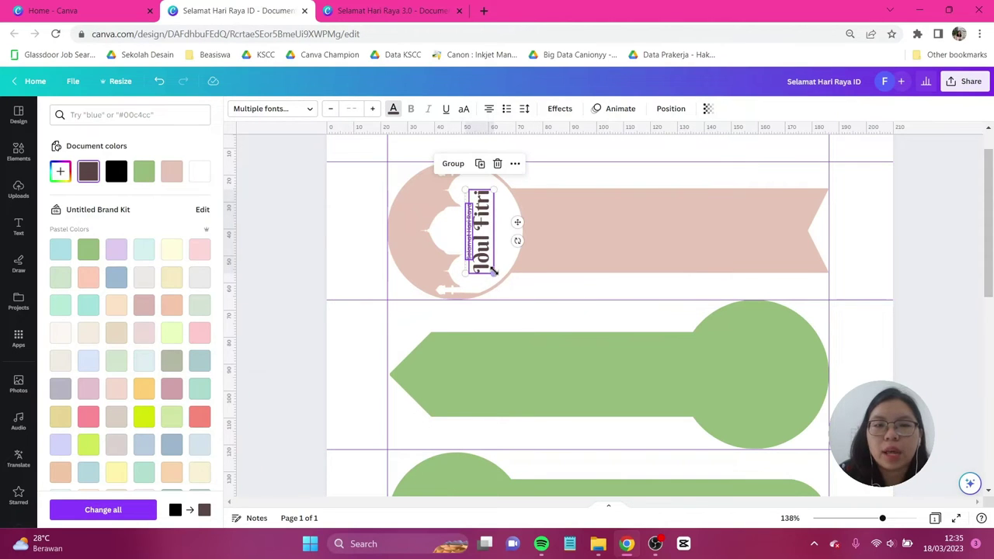
left_click_drag(492, 269, 494, 275)
left_click(538, 301)
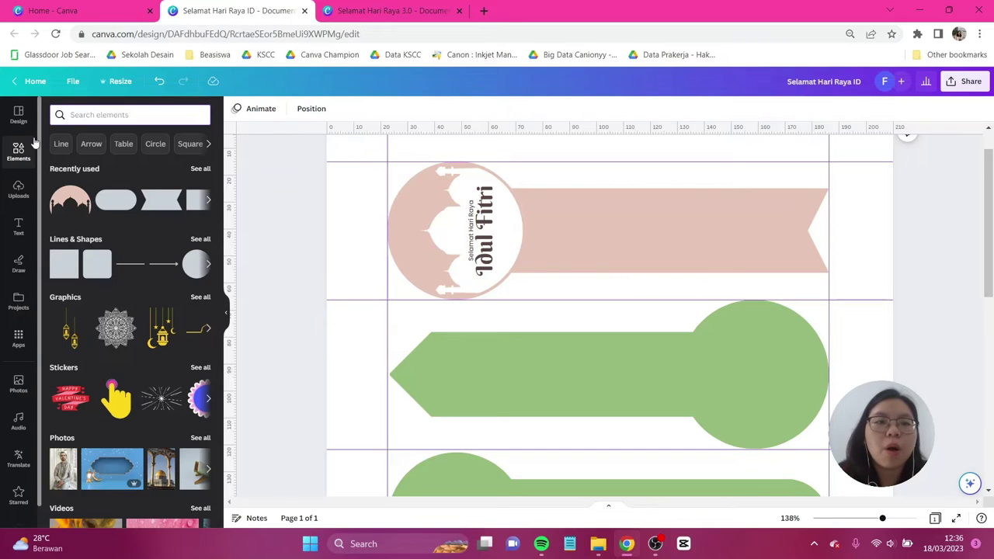
Search the graphics for "star" and insert the solid white five-pointed star
left_click(99, 114)
type("star")
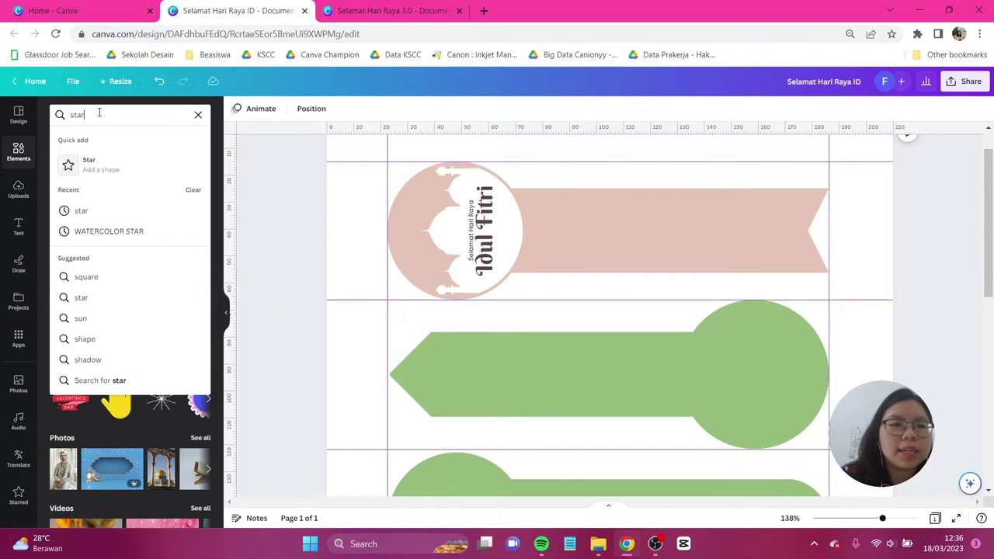
key("Return")
left_click(84, 141)
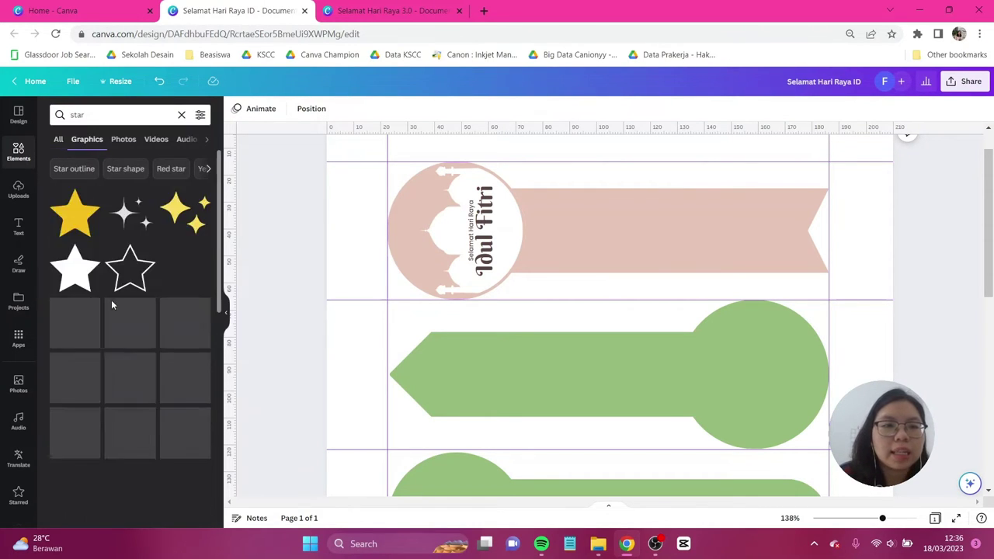
left_click(78, 272)
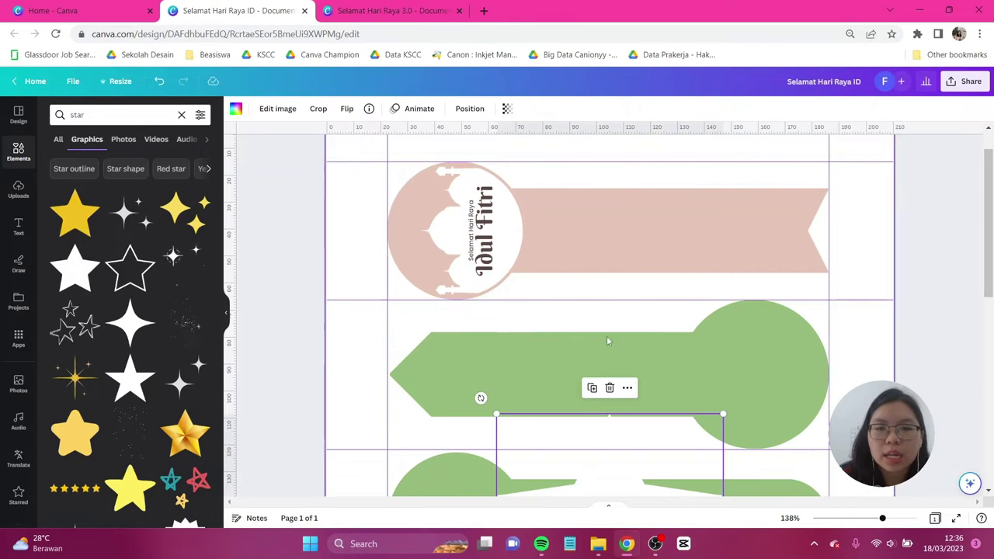
Shrink the white star and scatter small copies over the pink area of the first-row circle
left_click_drag(603, 453, 592, 170)
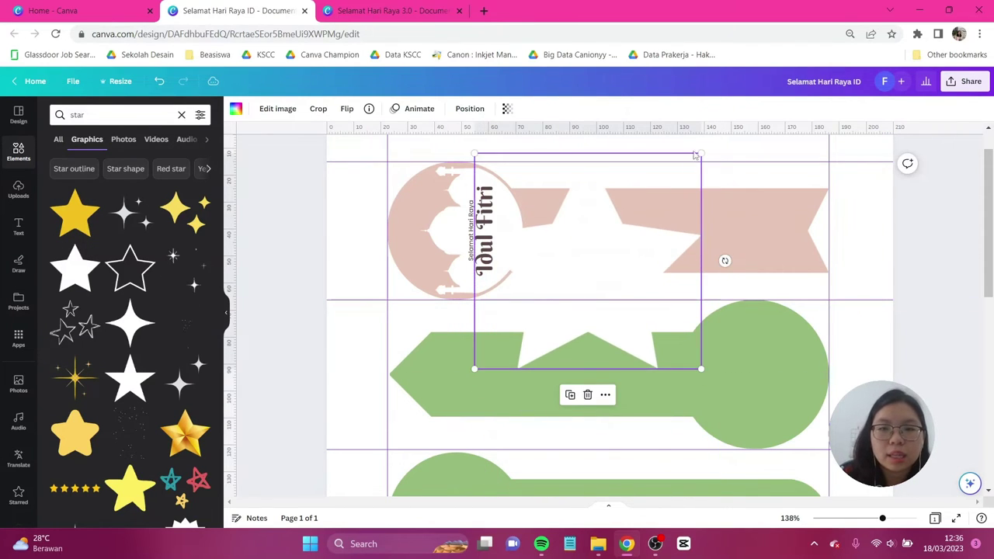
left_click_drag(695, 161, 435, 258)
left_click(287, 170)
scroll(287, 170, "down", 2)
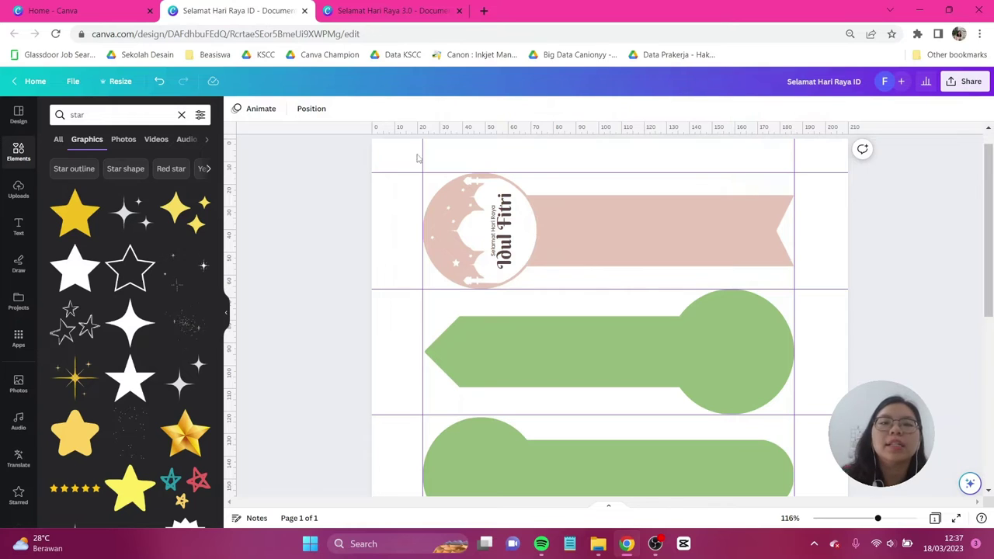
Search the graphics for "islam arabesque" and insert the cream floral border strip with red flowers and dark edges
left_click(695, 225)
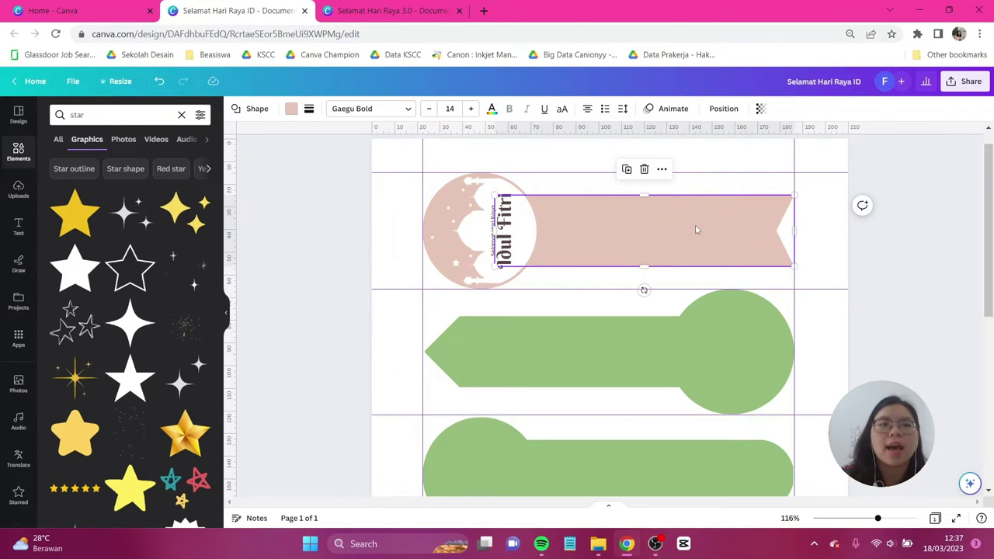
left_click(182, 114)
left_click(124, 114)
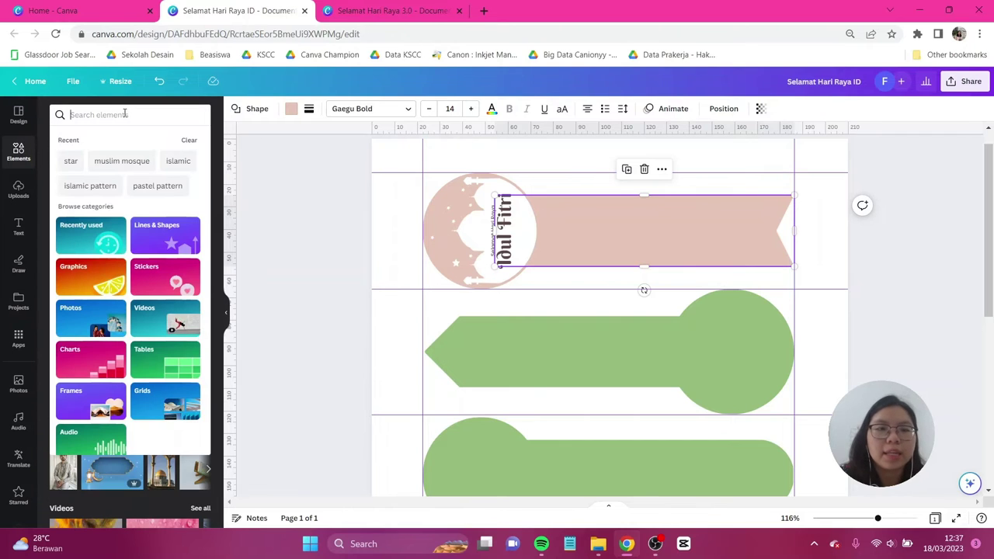
type("islam")
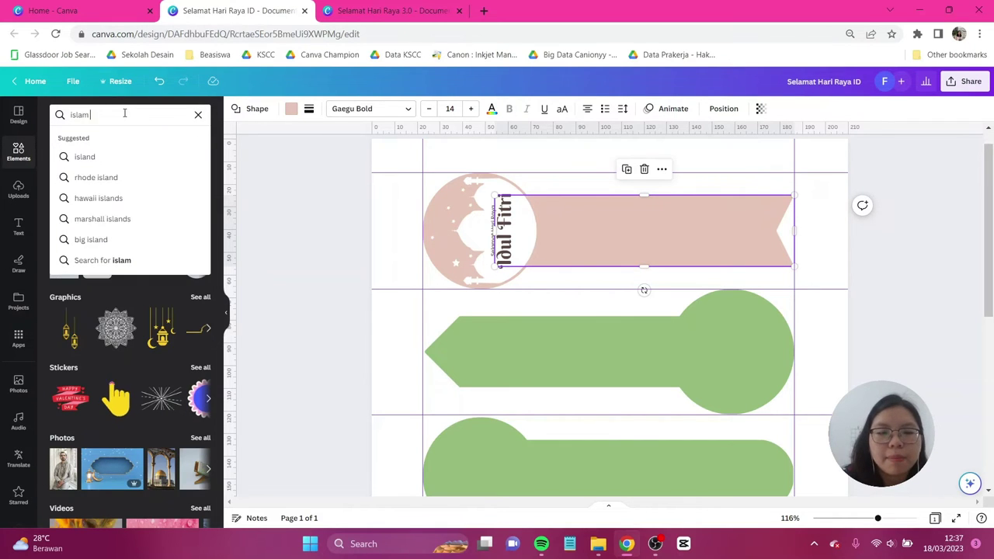
type(" arabesque")
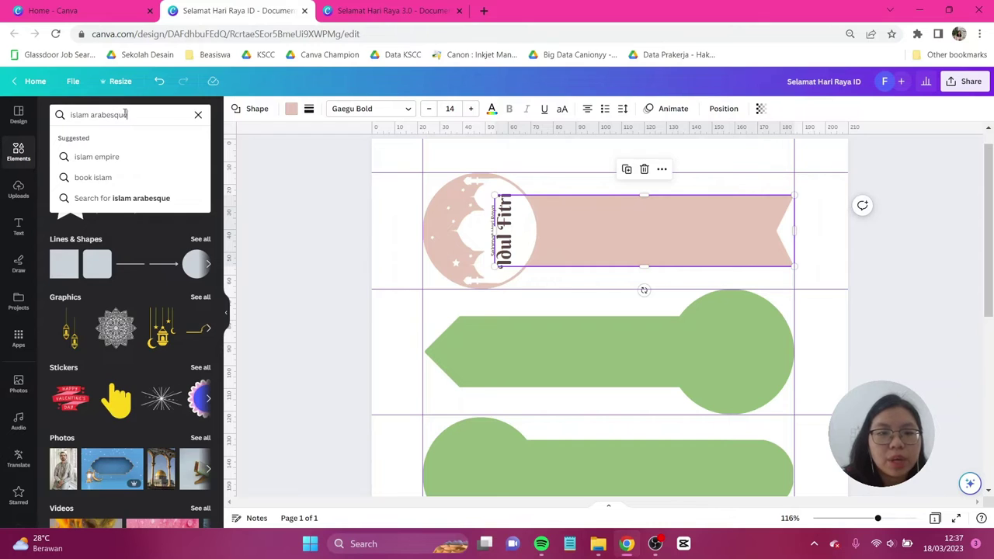
key("Return")
left_click(91, 140)
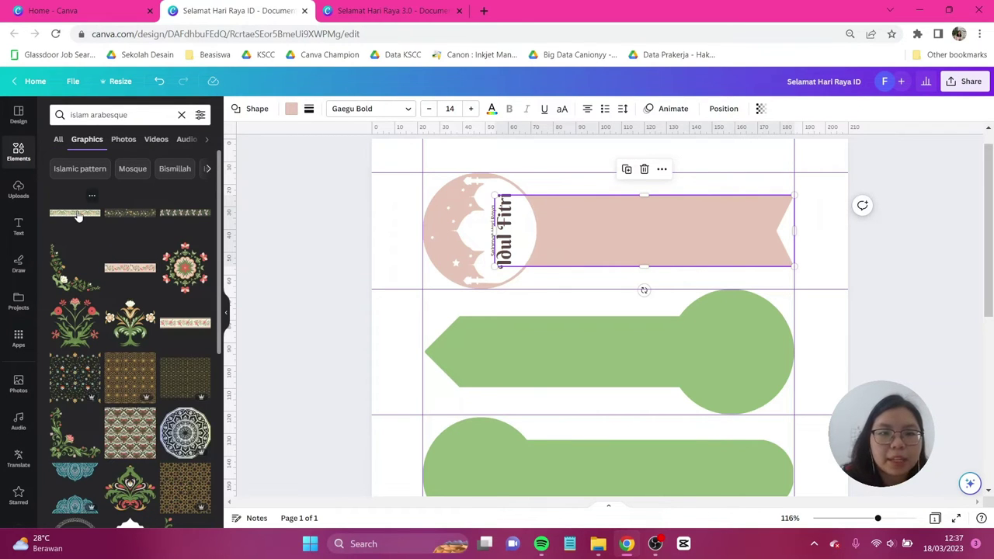
left_click(176, 322)
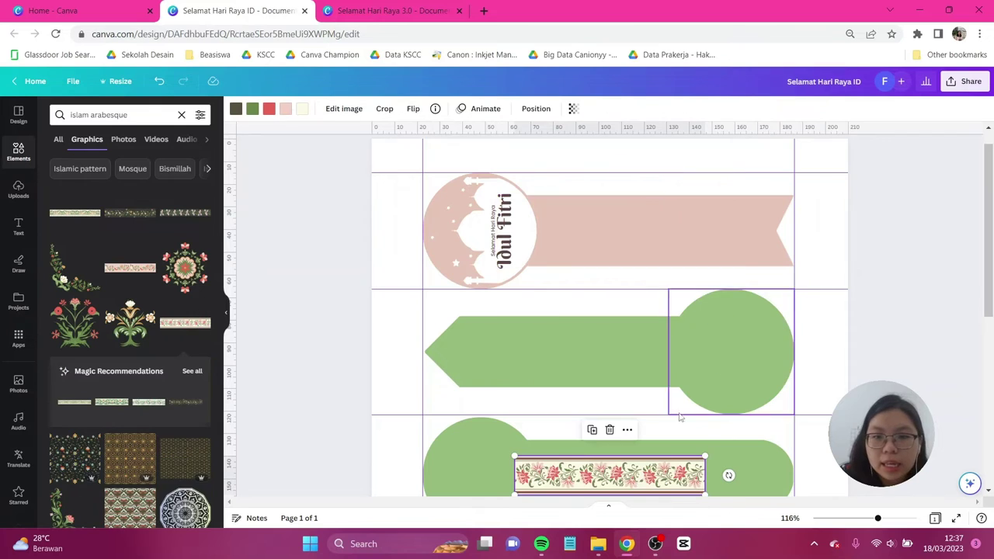
Shrink the floral strip to about 63 mm wide on the pink ribbon and extend it with a duplicate placed end to end
left_click_drag(663, 485, 662, 241)
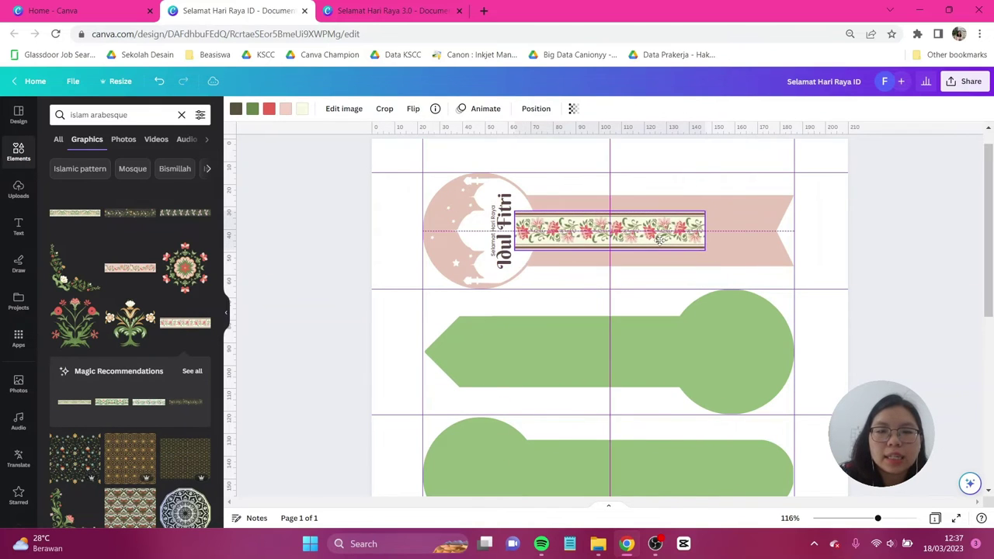
left_click_drag(704, 211, 676, 230)
left_click(565, 191)
Send both floral strips backward so they sit behind the first-row white circle
left_click(583, 233, "shift")
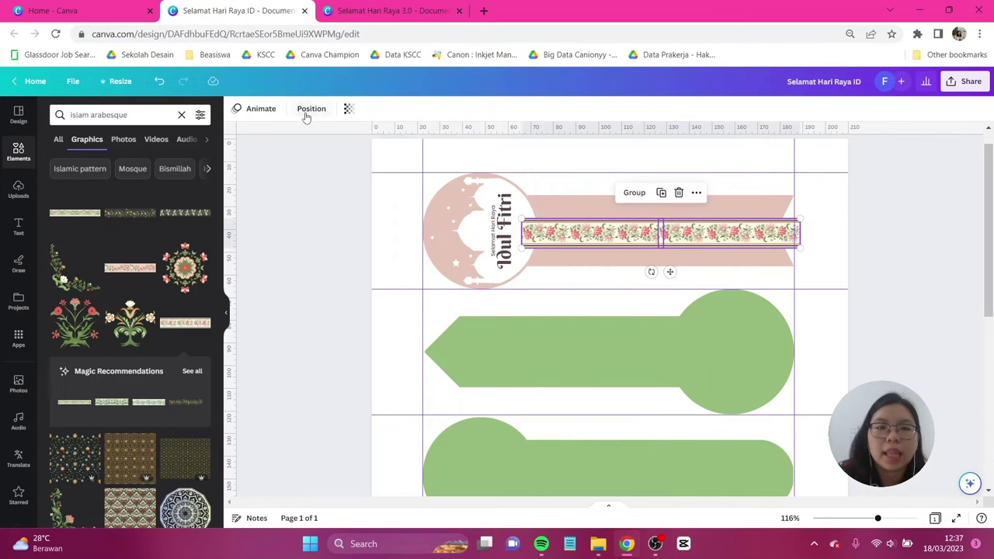
left_click(311, 108)
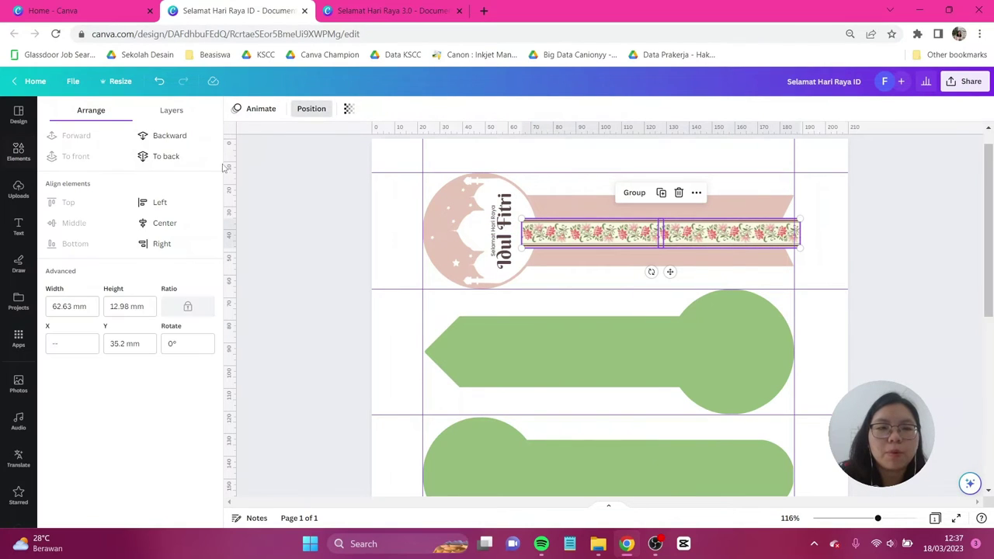
left_click(164, 137)
left_click(303, 234)
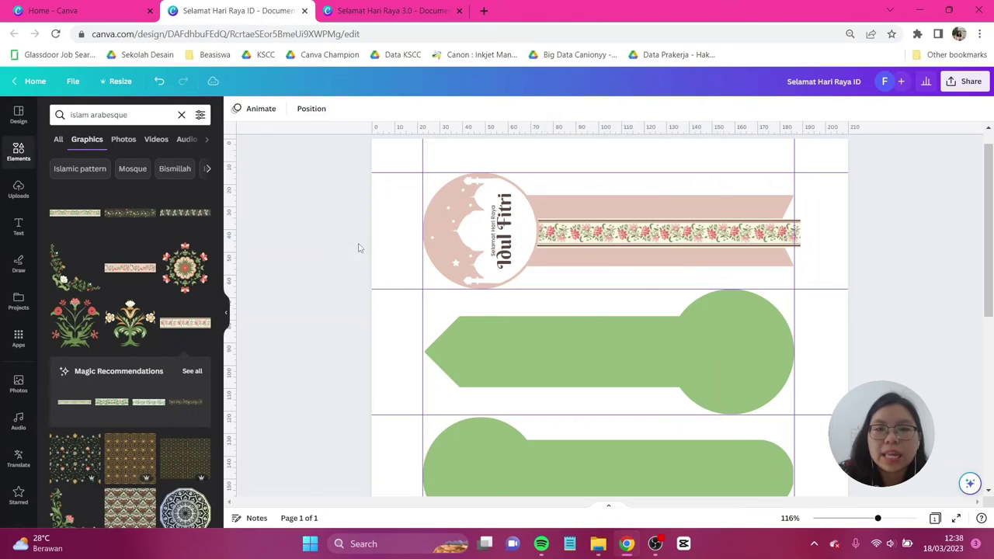
left_click(615, 237)
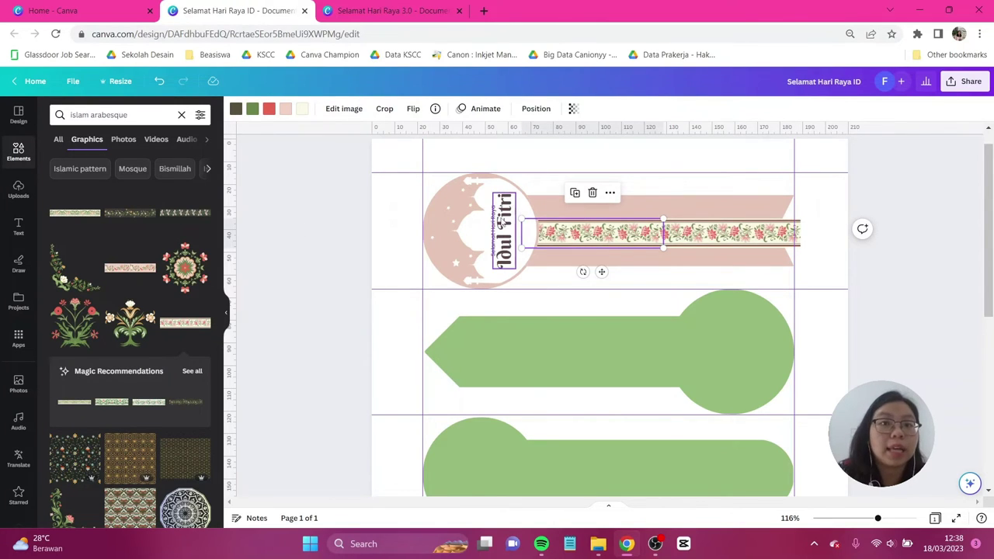
left_click(893, 242)
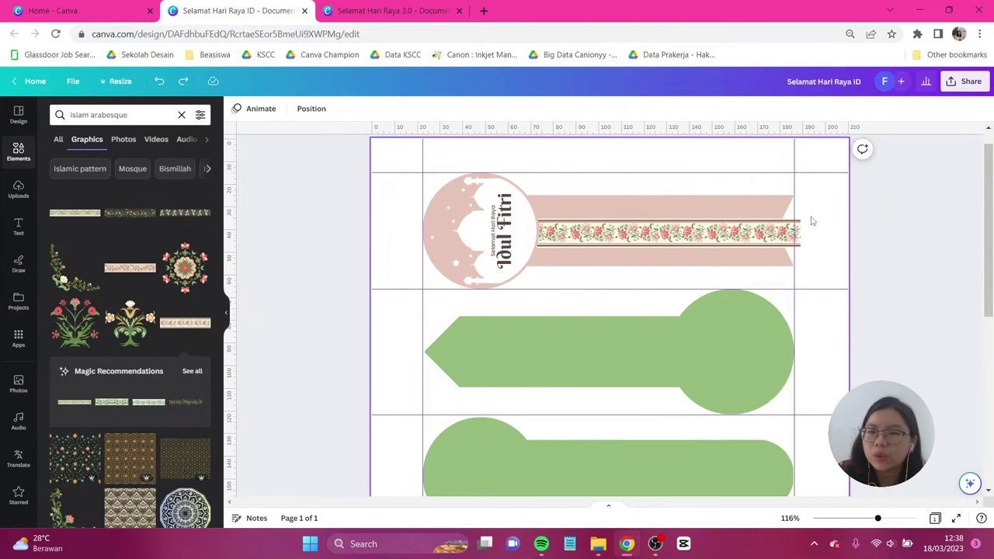
left_click(758, 211)
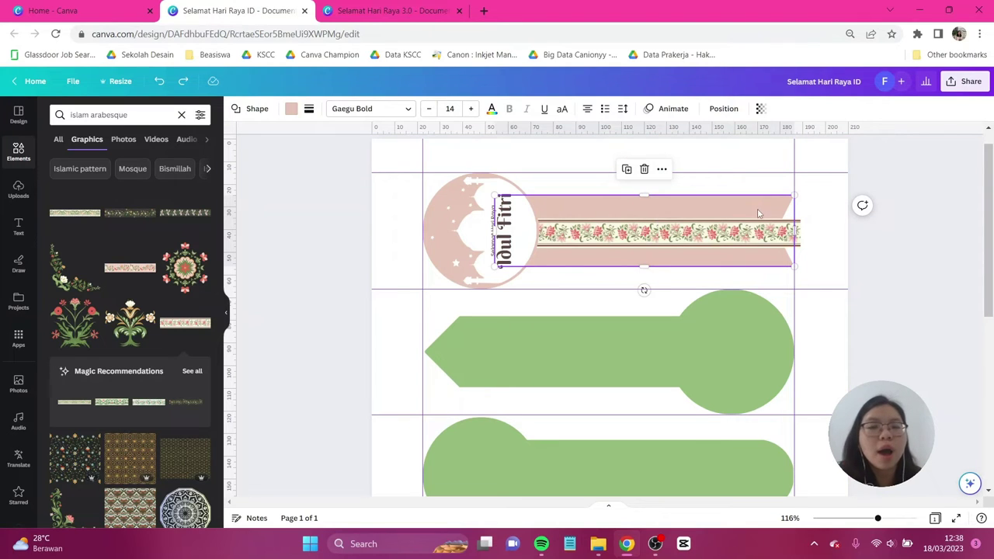
left_click(802, 182)
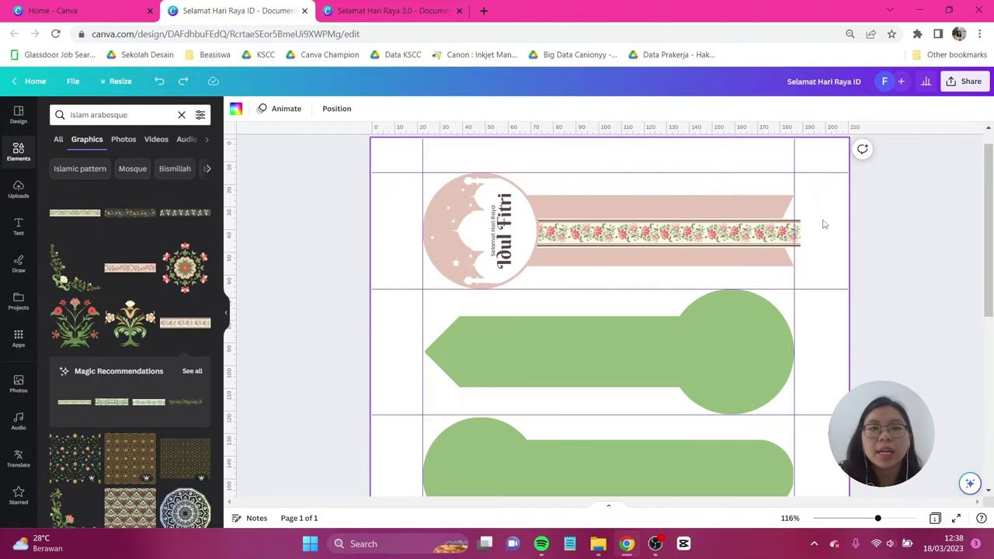
Crop the outer end of the second floral strip so it stops near the ribbon's notch
left_click(789, 231)
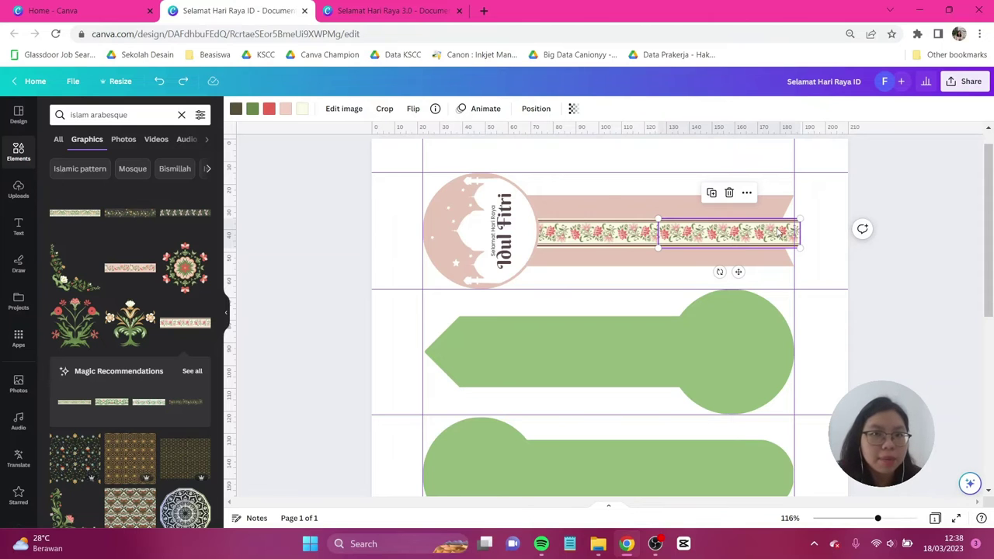
left_click(386, 109)
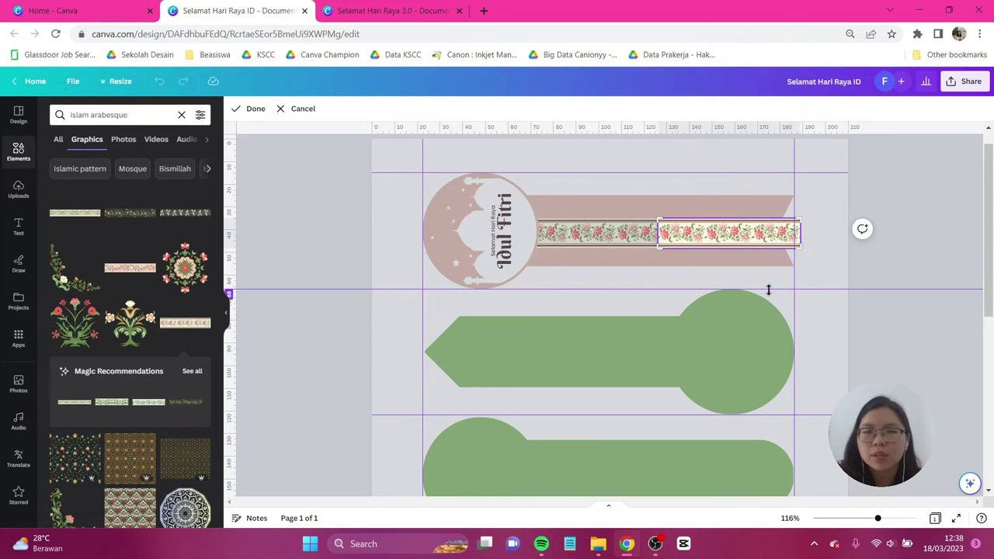
left_click_drag(801, 245, 782, 245)
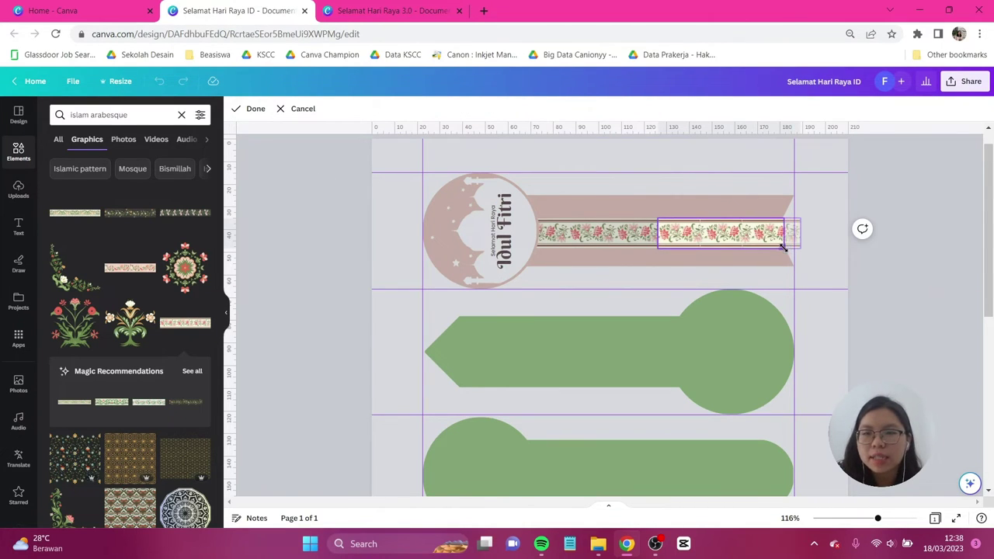
left_click(836, 267)
left_click(835, 267)
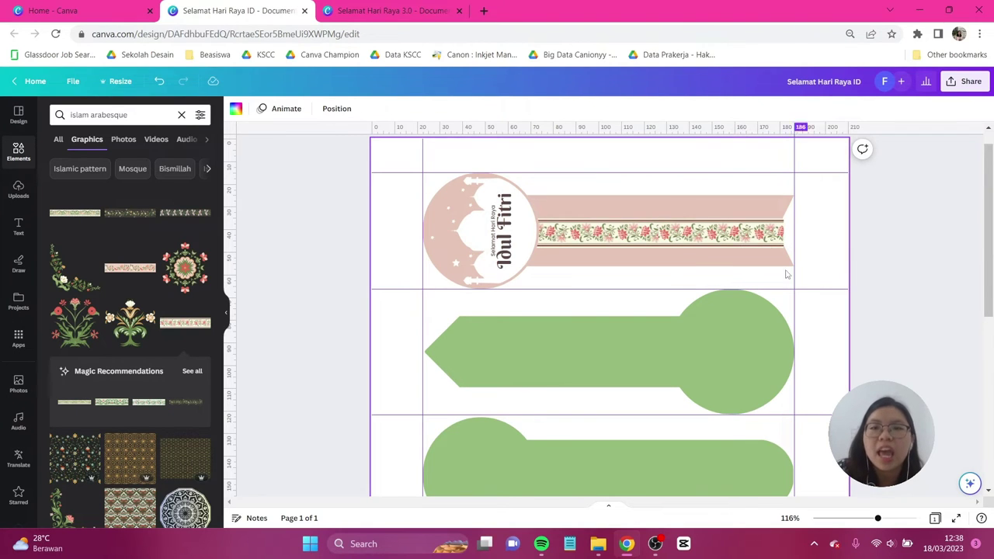
left_click(335, 247)
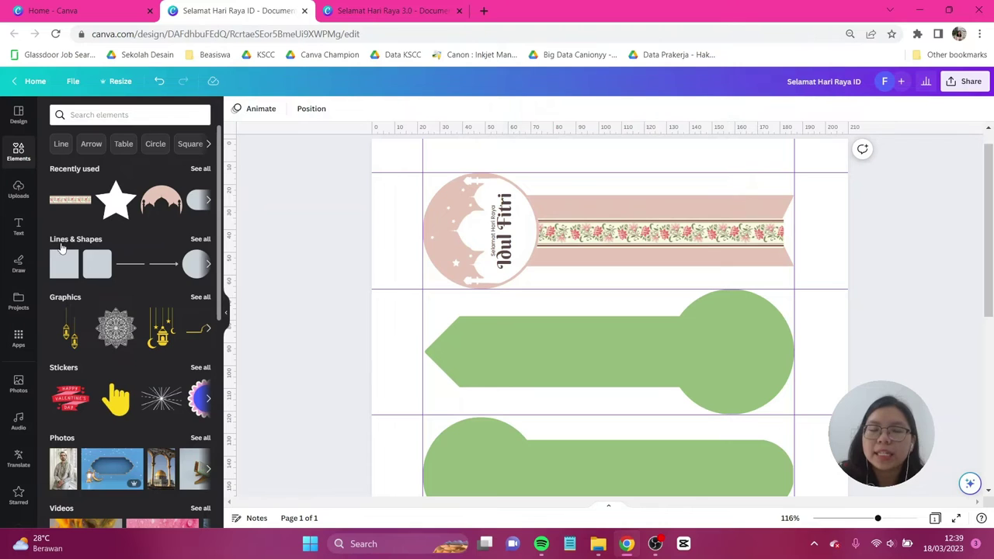
Insert a triangle shape, place it over the first-row pink ribbon and fill it white
left_click(200, 239)
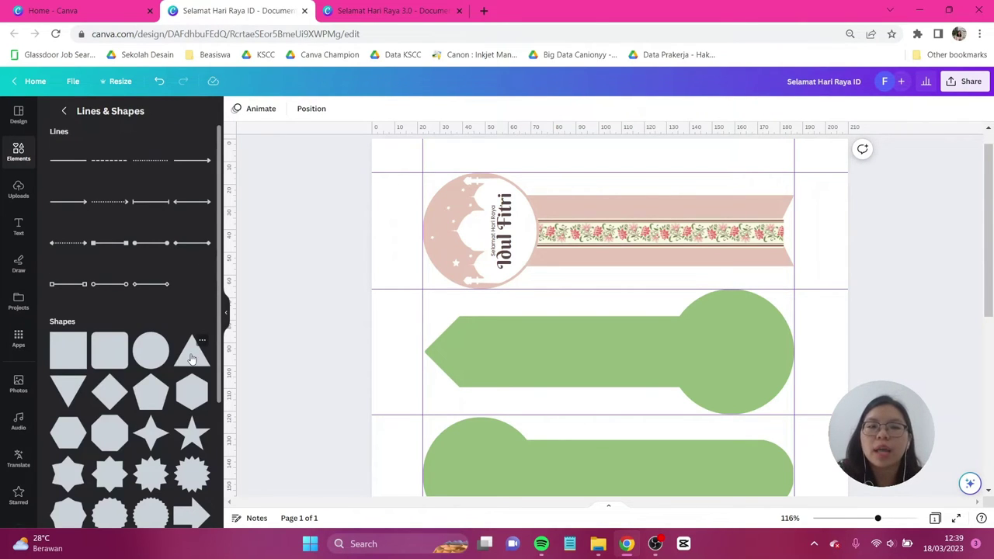
left_click(192, 354)
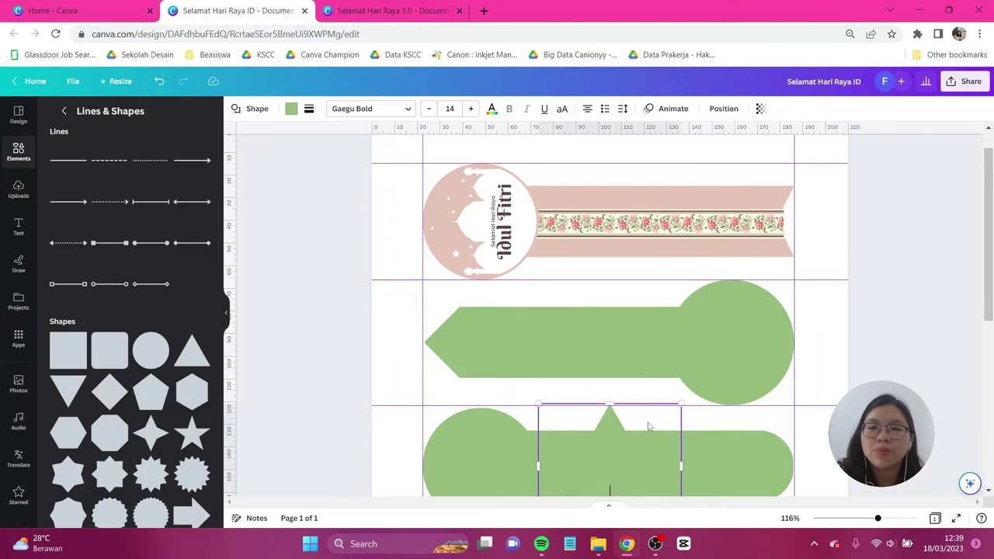
left_click_drag(649, 426, 697, 201)
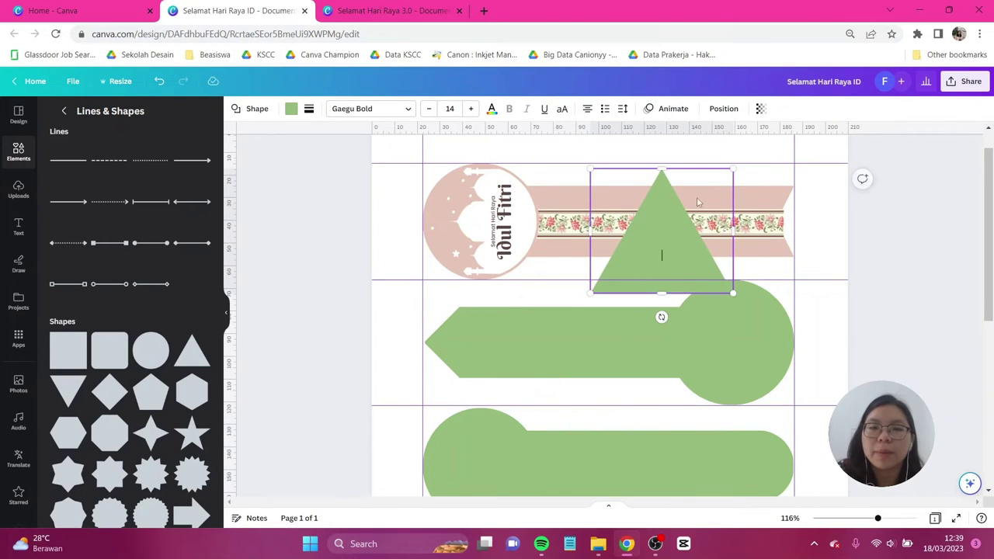
left_click(290, 109)
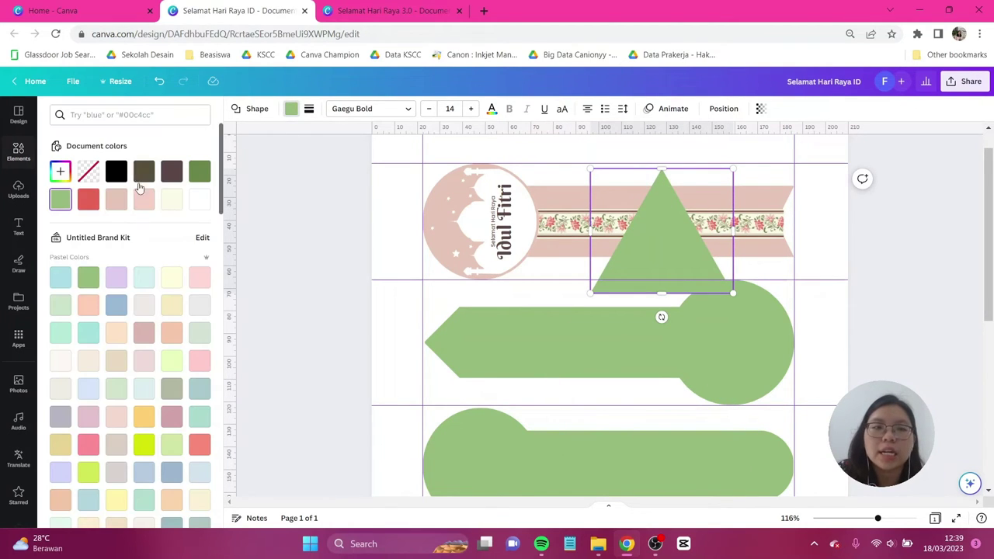
left_click(199, 199)
Rotate the white triangle a quarter turn, shrink it and fit it over the pink ribbon's outer end to cut a deeper notch
left_click_drag(661, 317, 777, 230)
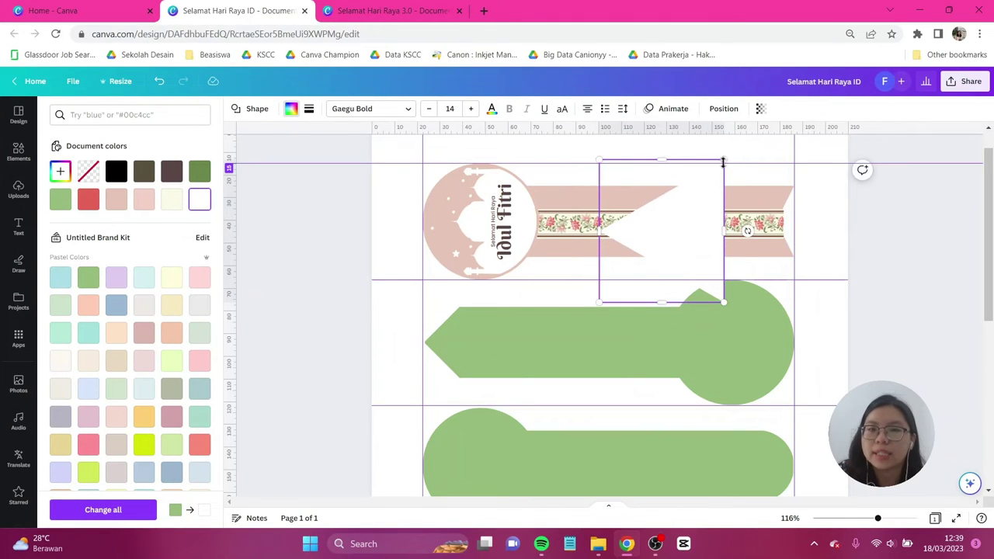
left_click_drag(725, 159, 666, 225)
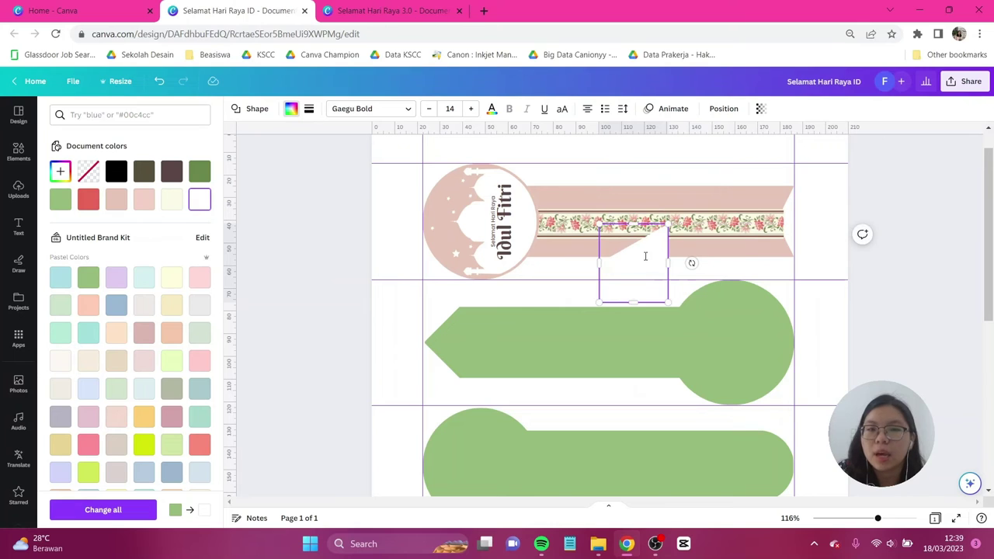
left_click_drag(645, 257, 760, 225)
left_click(897, 263)
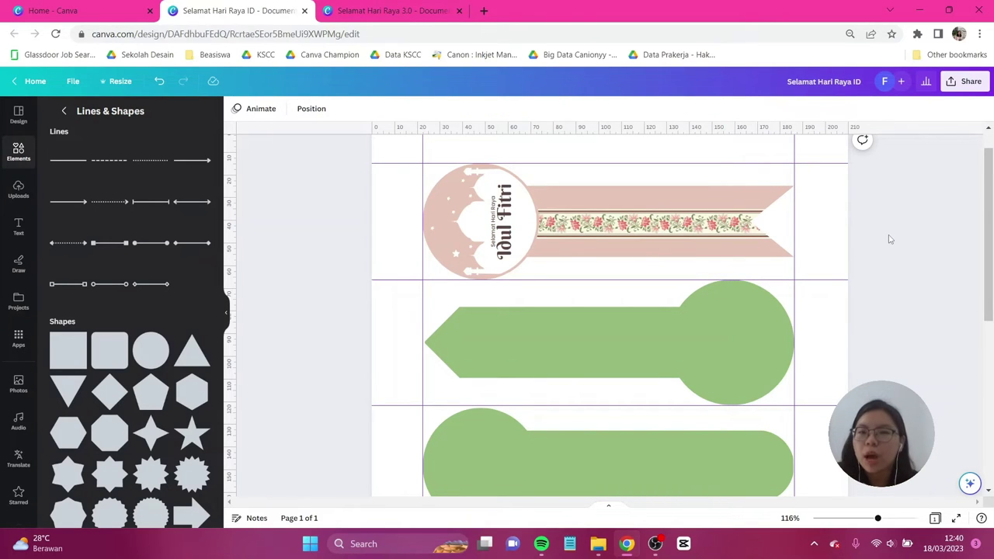
left_click(718, 231)
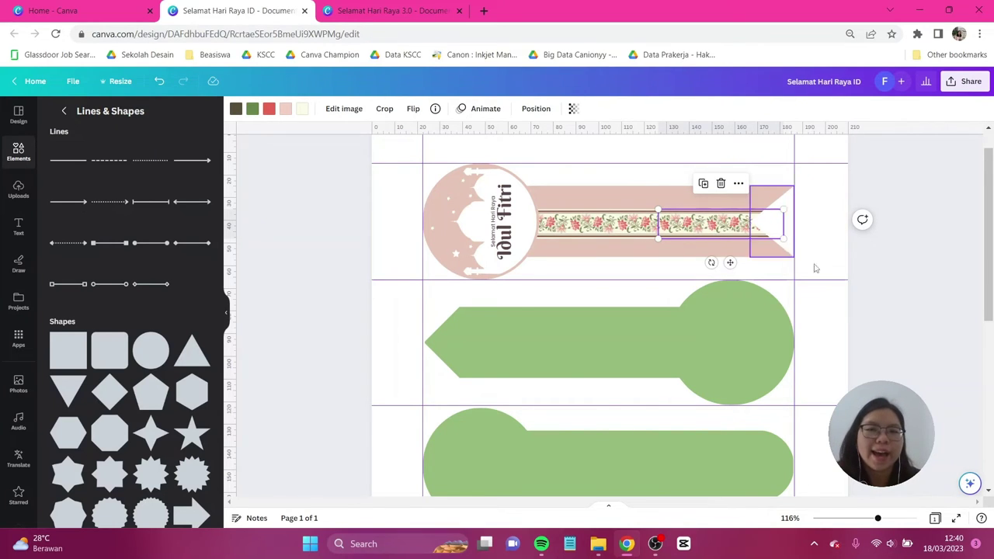
left_click(887, 248)
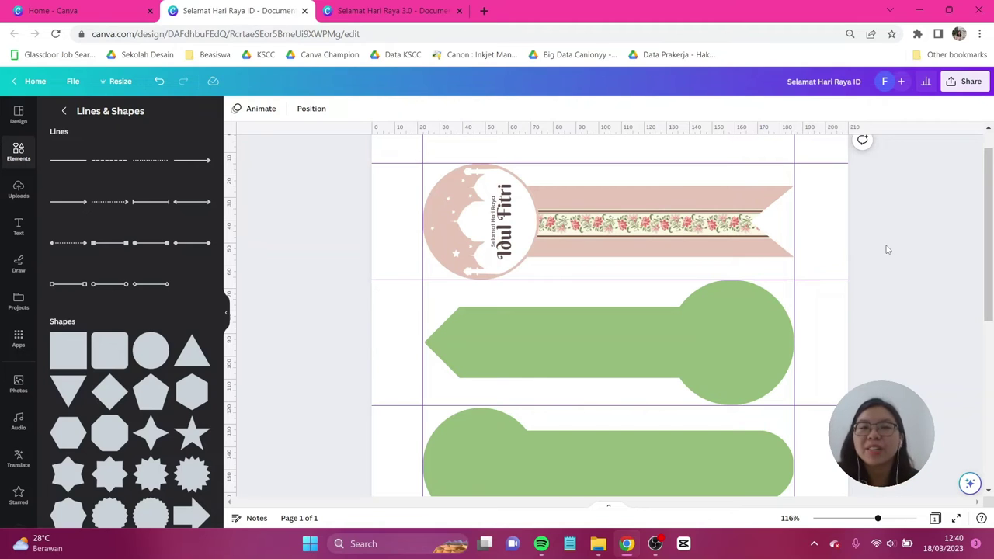
Fill the second-row arrow banner with a custom dark blue
scroll(850, 301, "down", 2)
left_click(679, 260)
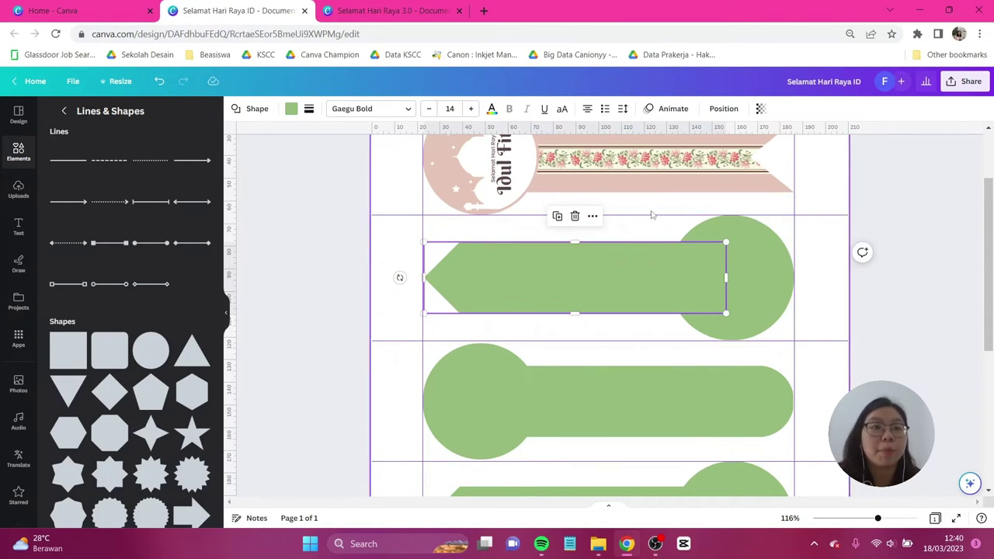
left_click(290, 110)
left_click(65, 180)
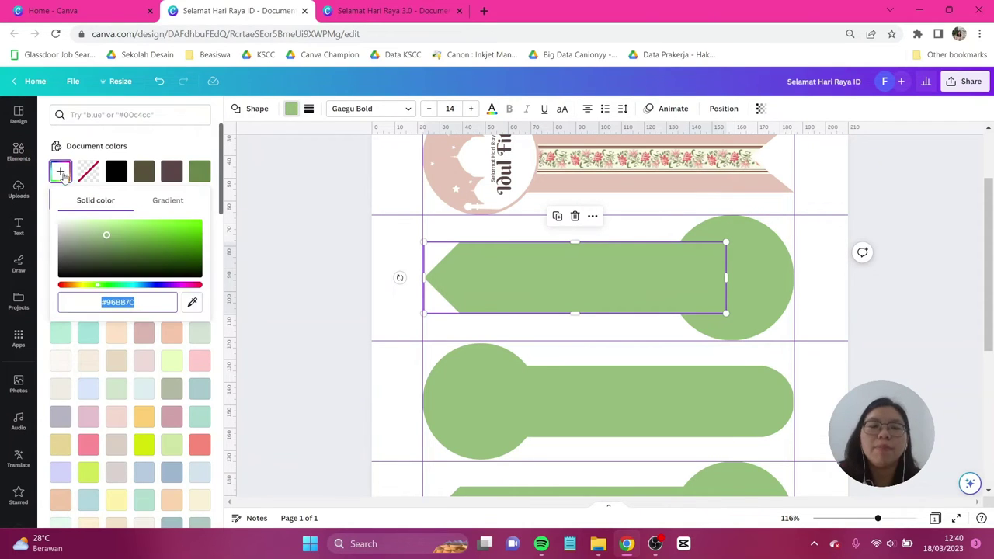
left_click_drag(122, 287, 147, 287)
left_click(150, 244)
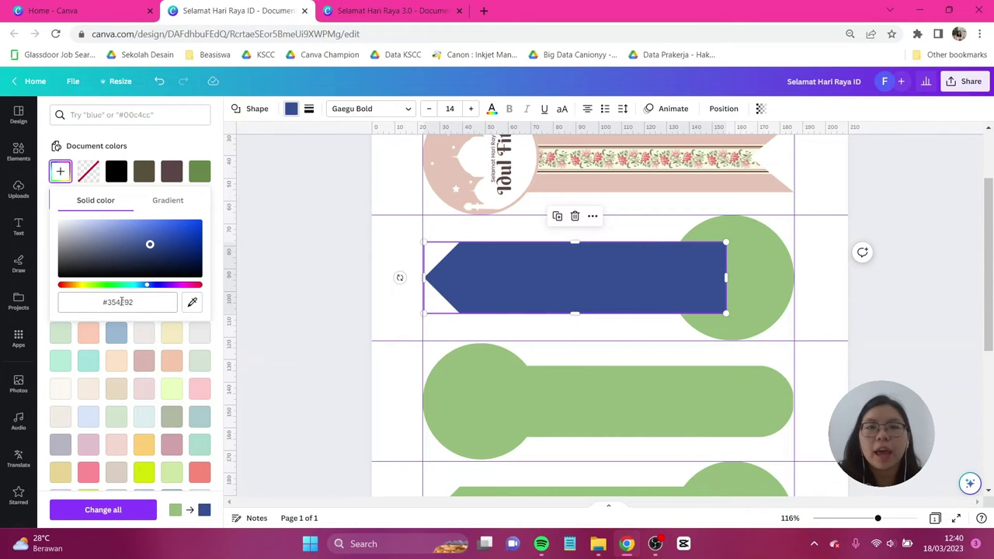
Fill the second-row circle with the same dark blue and send the arrow banner behind it
left_click(752, 277)
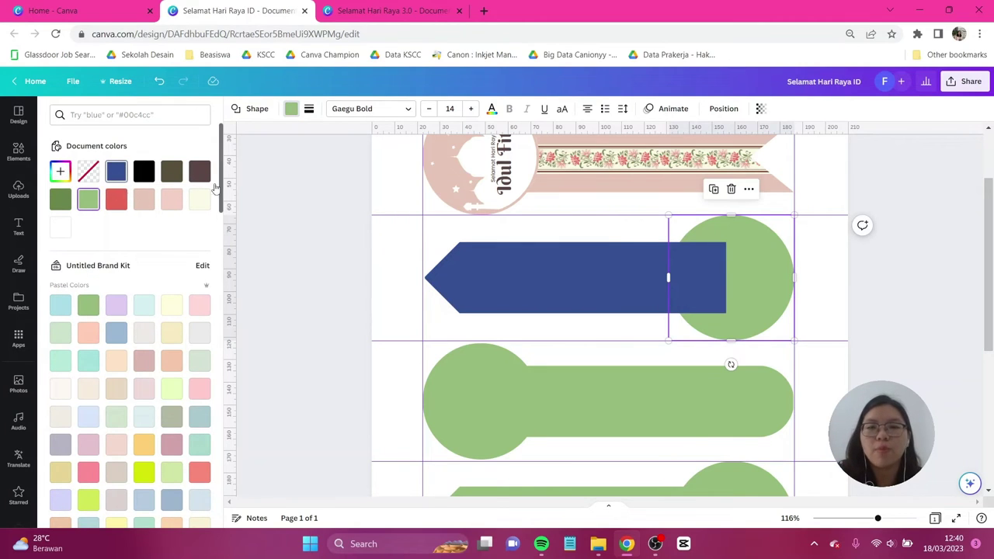
left_click(116, 171)
left_click(614, 278)
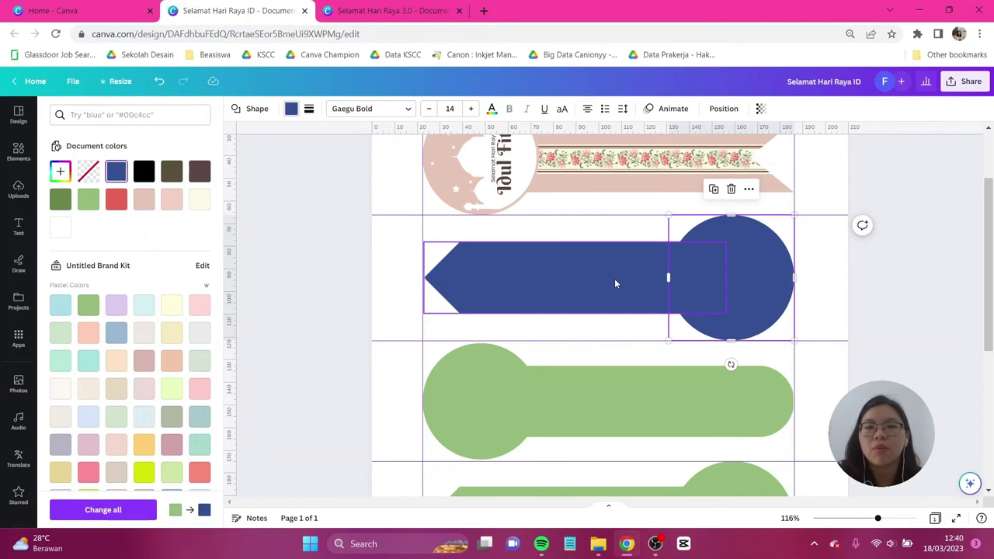
left_click(722, 109)
left_click(186, 136)
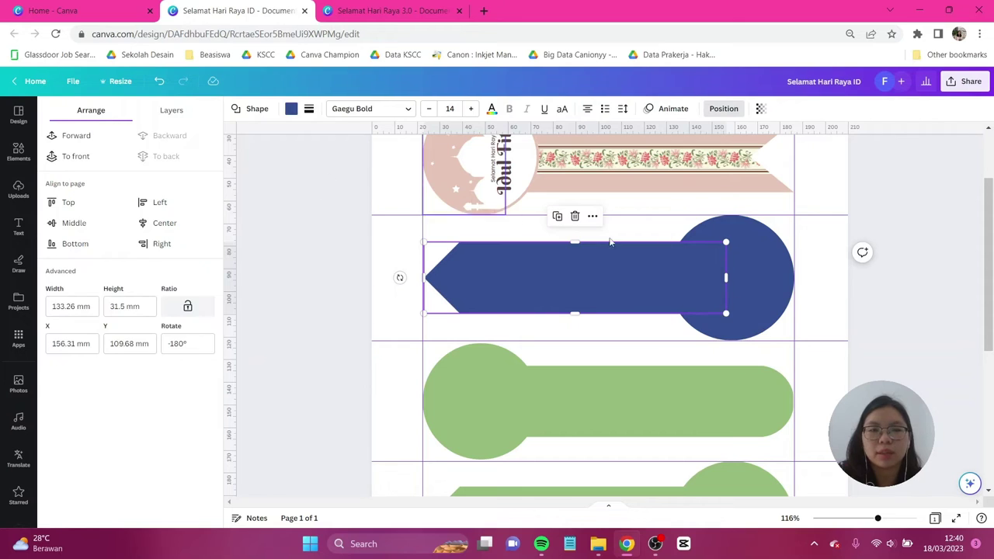
left_click(267, 215)
Search the graphics for "islamic" and insert the gold crescent moon with the purple mosque
left_click(81, 115)
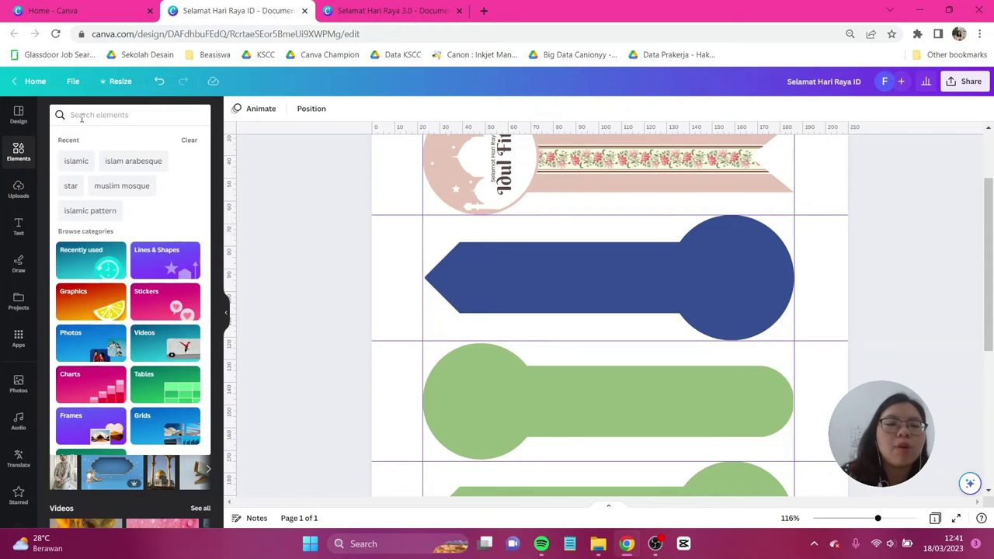
type("islamic")
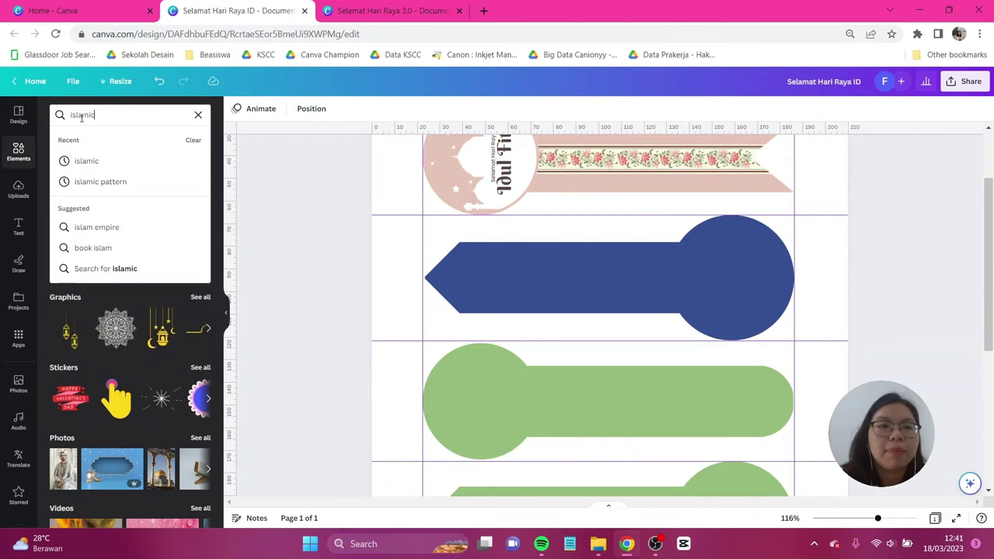
key("Return")
left_click(85, 139)
scroll(78, 244, "down", 5)
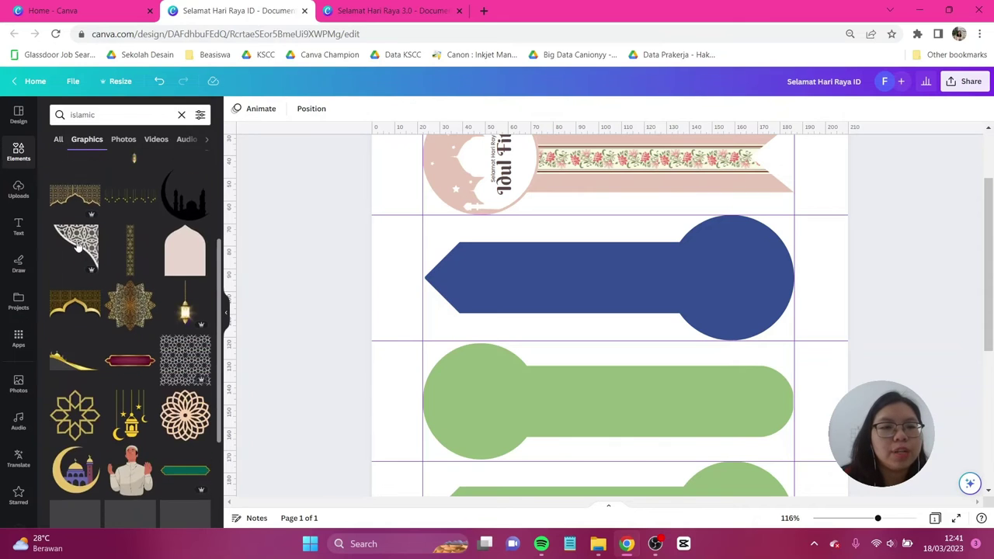
scroll(78, 244, "down", 2)
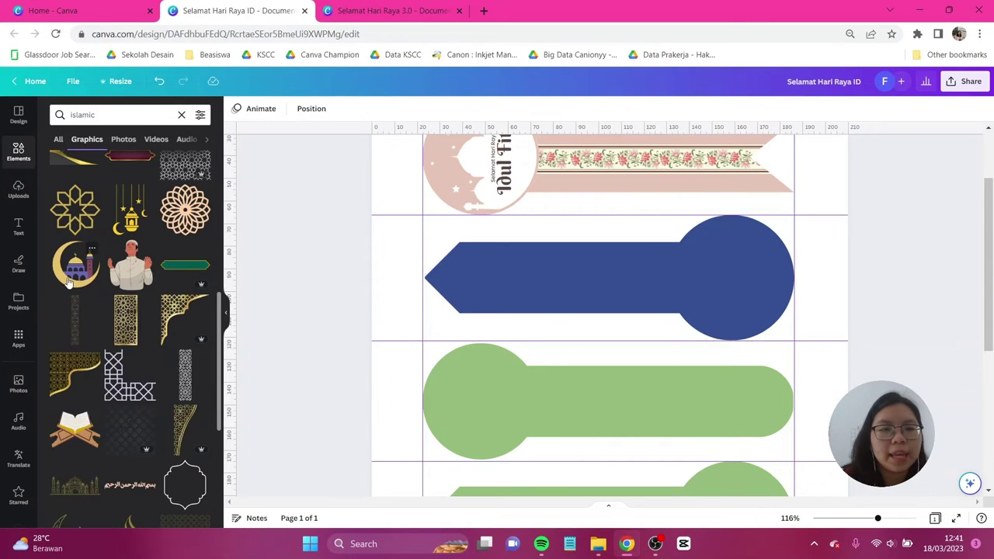
left_click(75, 264)
Rotate the crescent mosque graphic a quarter turn, shrink it to about 38 mm and center it on the blue circle
left_click_drag(610, 399, 663, 273)
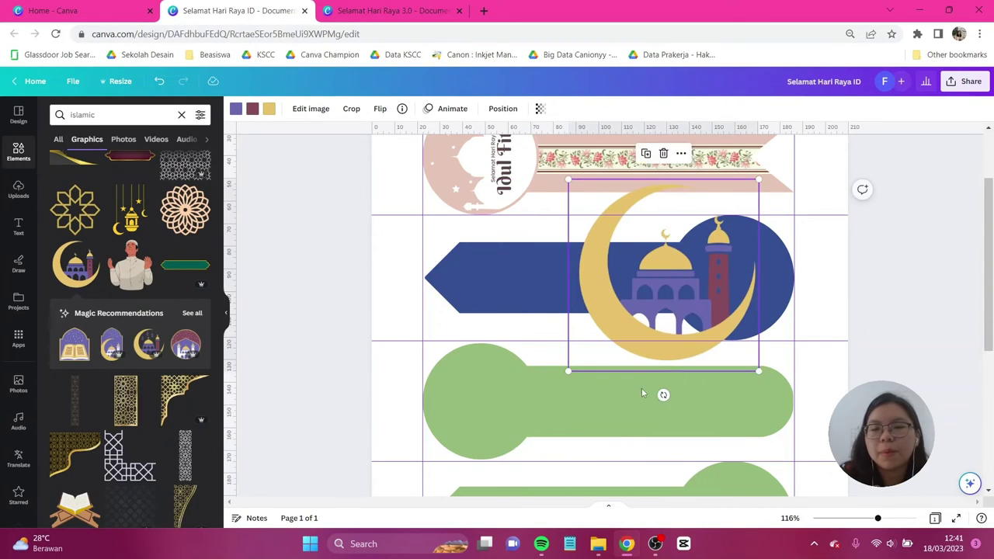
left_click_drag(663, 395, 500, 274)
left_click_drag(761, 178, 756, 255)
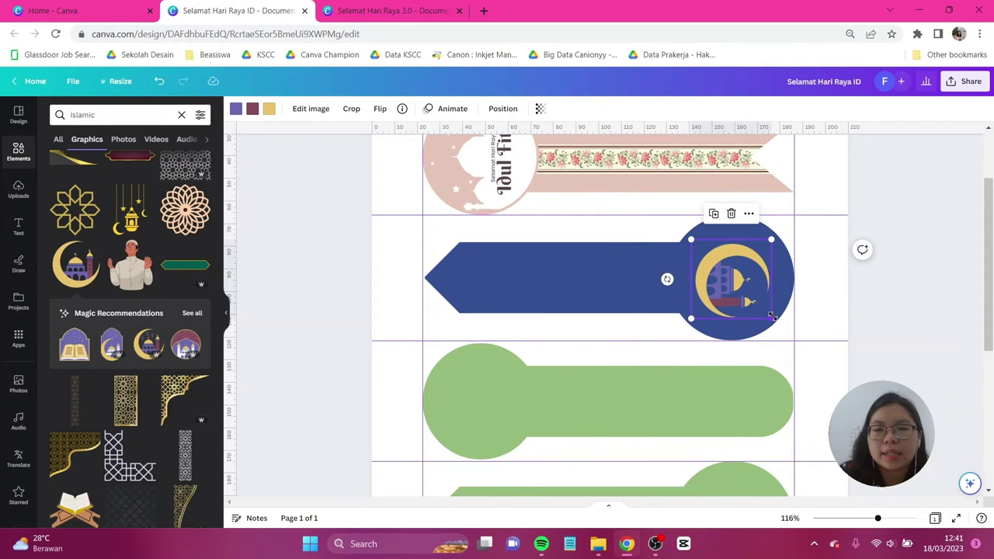
left_click_drag(771, 316, 776, 320)
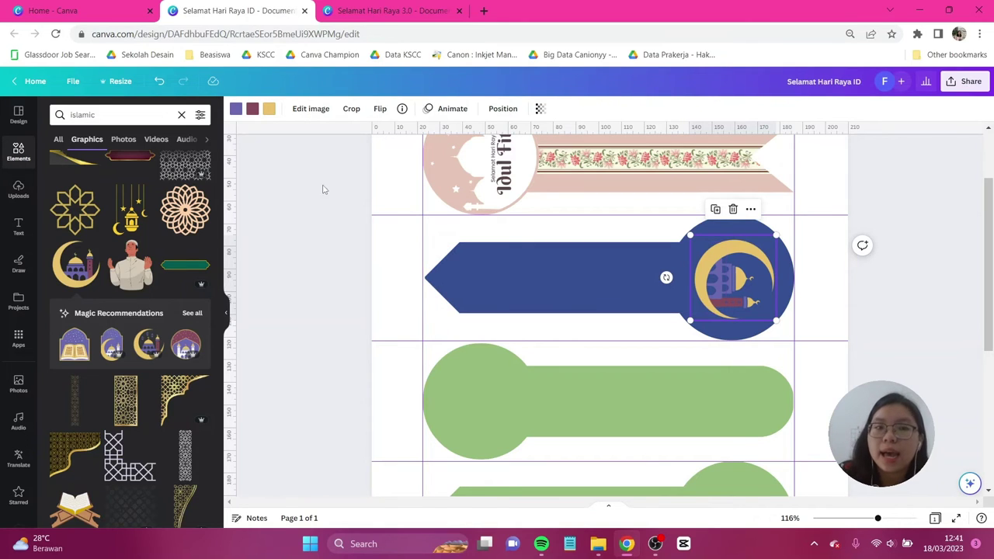
Recolor the purple part of the crescent mosque graphic to white
left_click(236, 110)
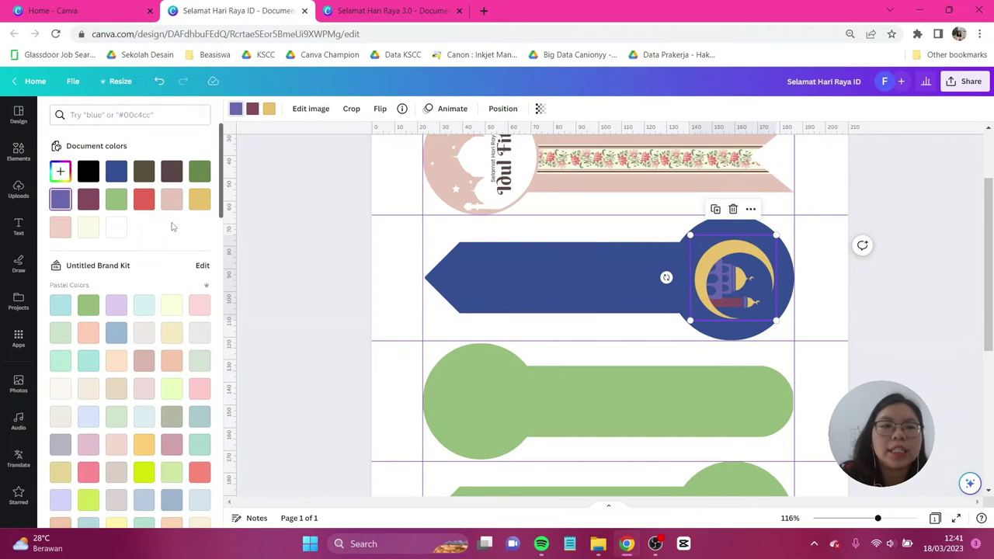
left_click(116, 227)
left_click(879, 289)
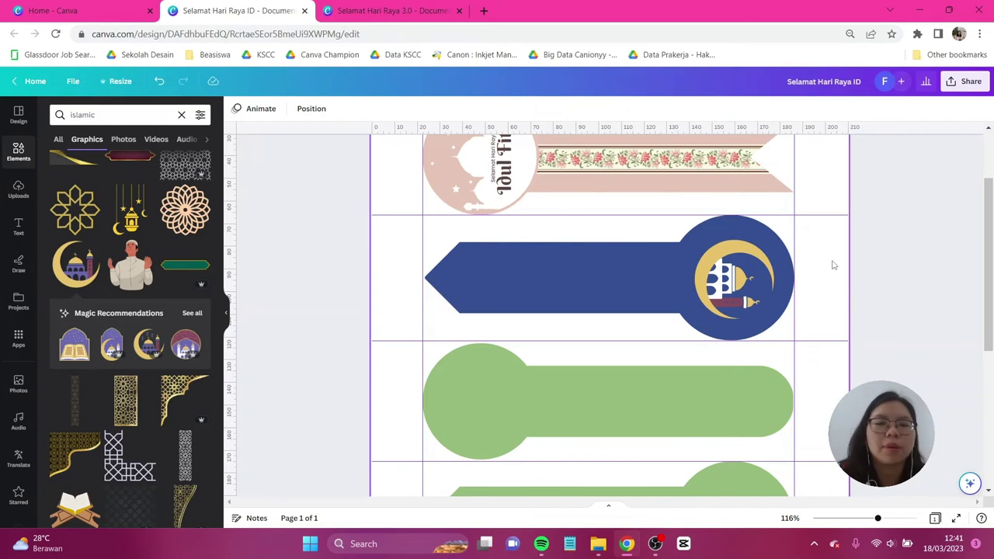
left_click(530, 295)
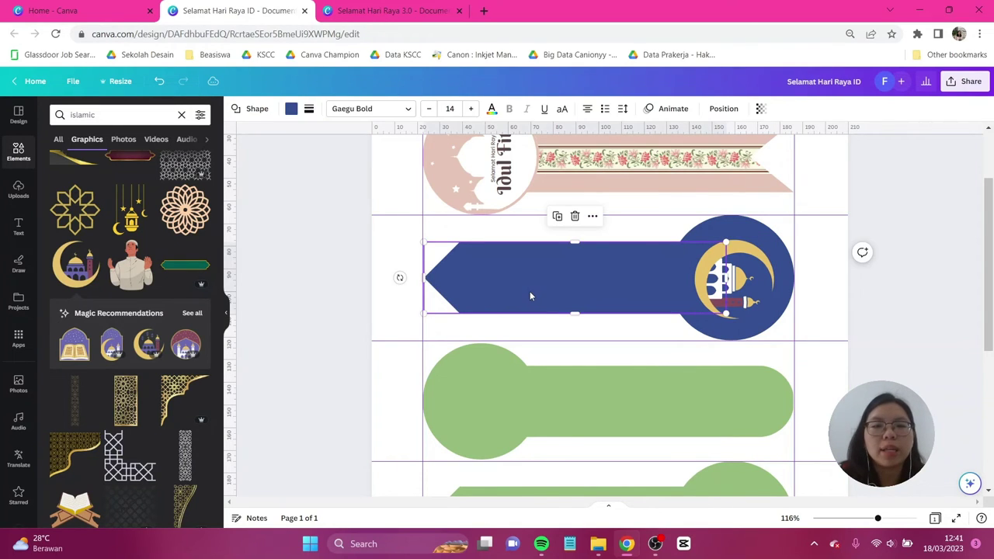
left_click(890, 264)
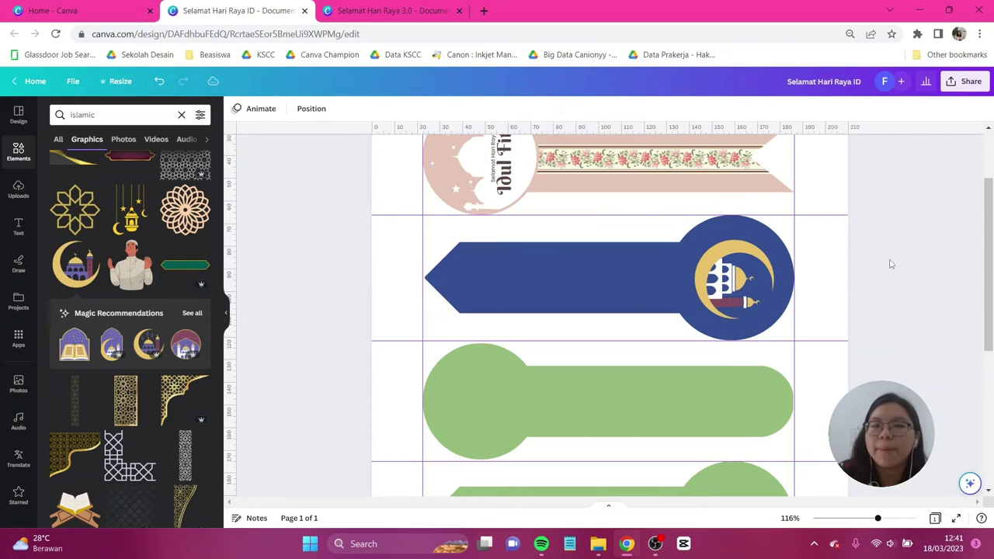
Add a heading reading "Happy Eid Mubarak" to the second-row label
left_click(17, 225)
left_click(159, 194)
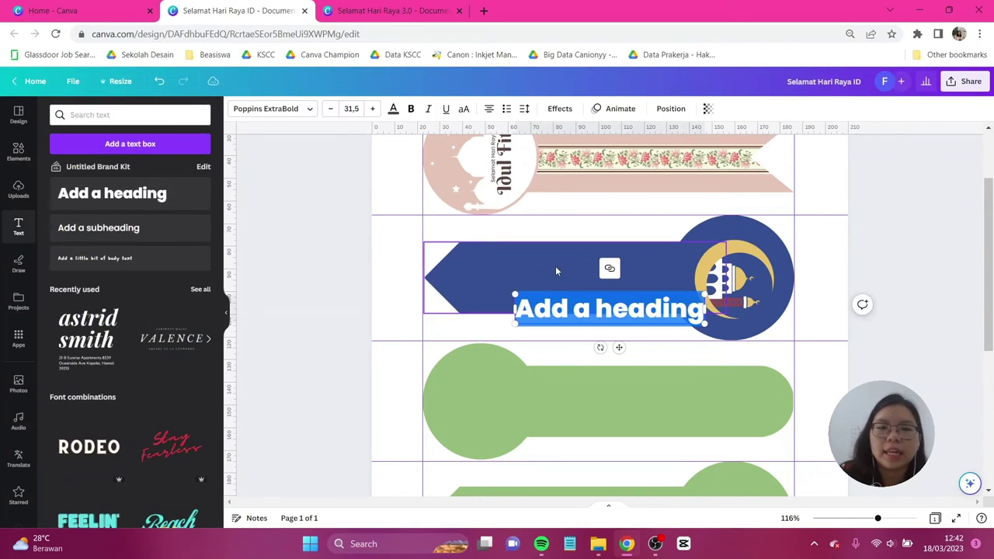
type("Happy")
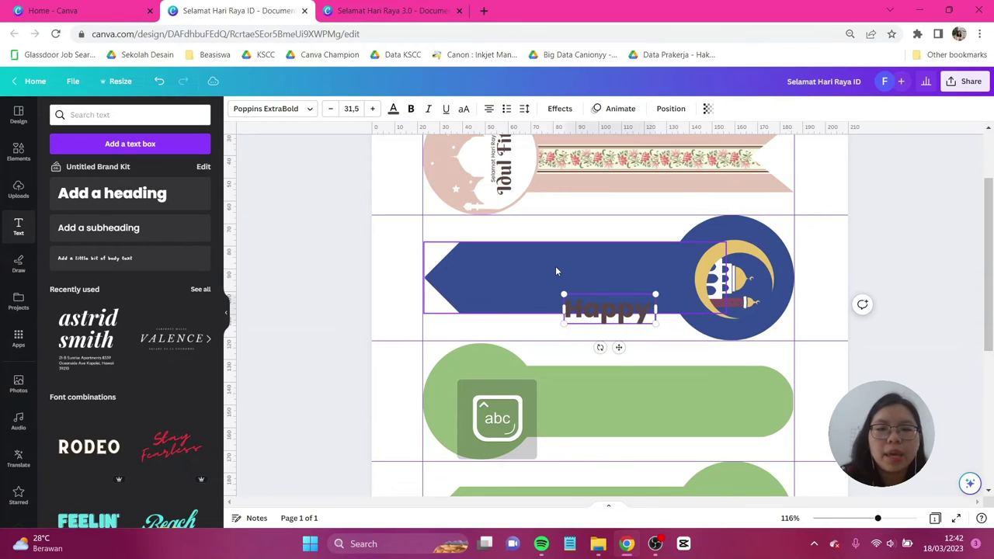
type(" Eid Mu")
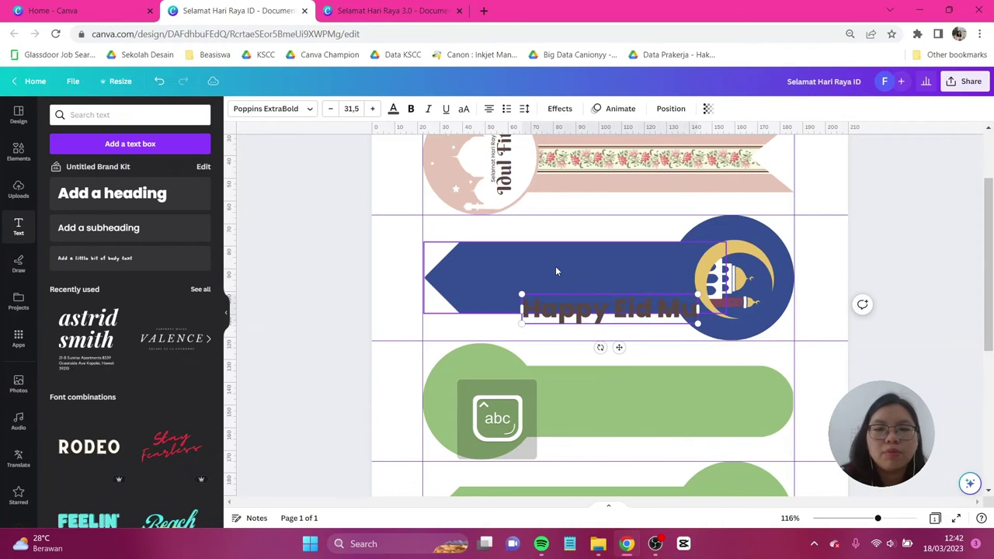
type("barak")
Set the "Happy Eid Mubarak" heading in More Sugar Thin and fit it on the blue arrow banner at size 27,6
key("ctrl+a")
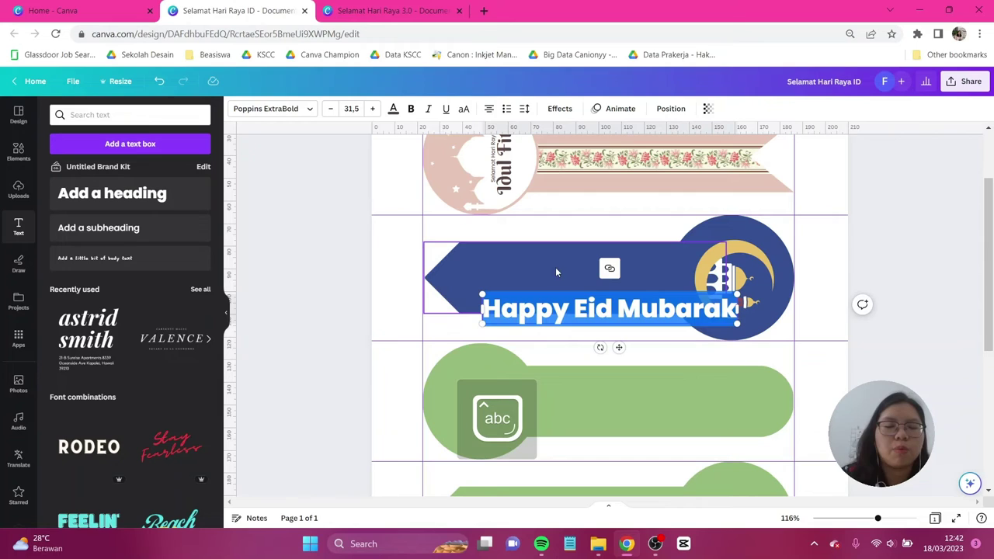
left_click(260, 108)
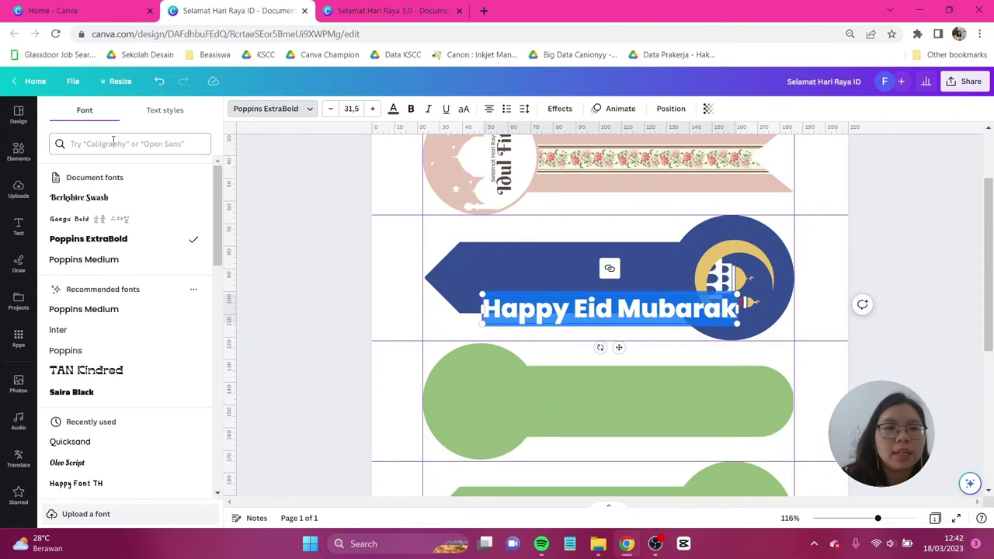
left_click(113, 143)
type("comic")
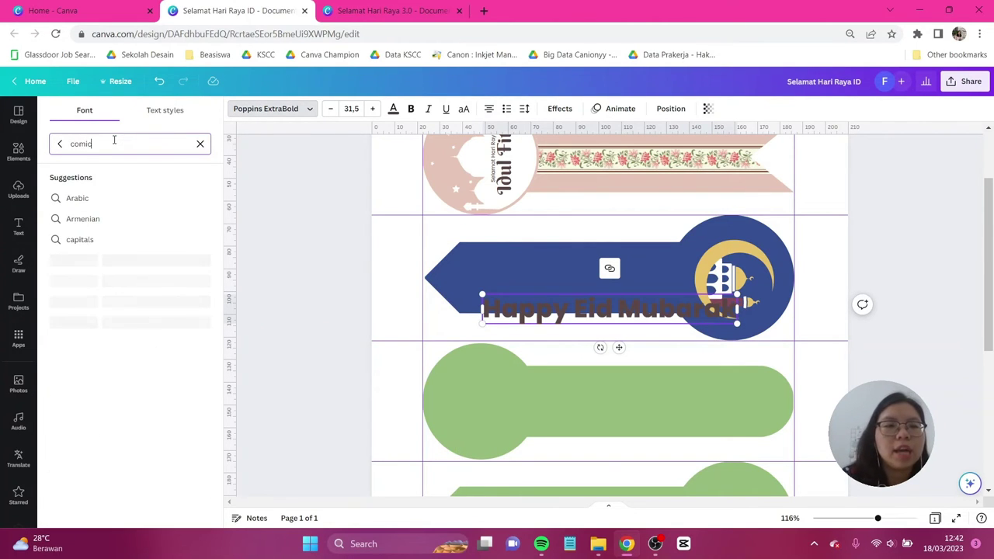
scroll(103, 223, "down", 5)
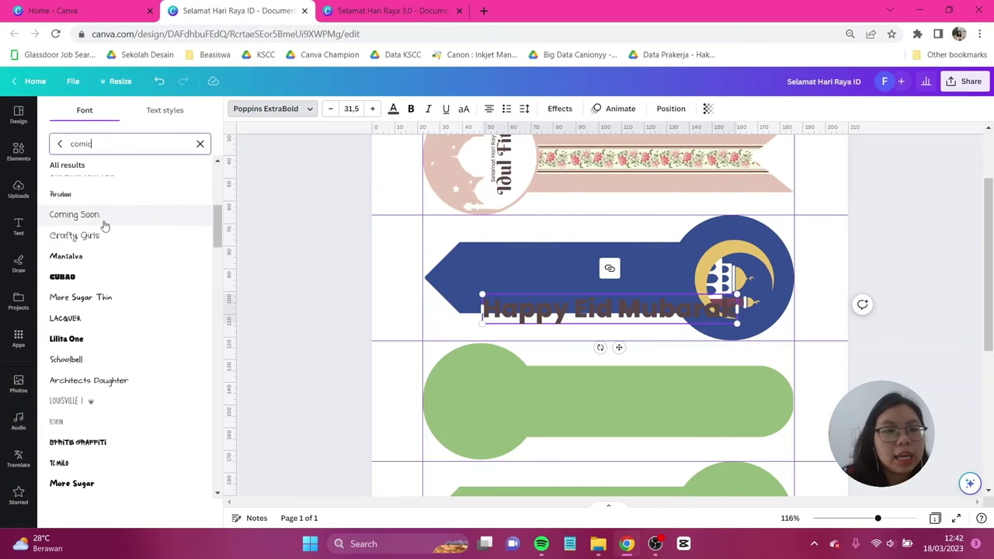
scroll(103, 225, "down", 1)
left_click(138, 235)
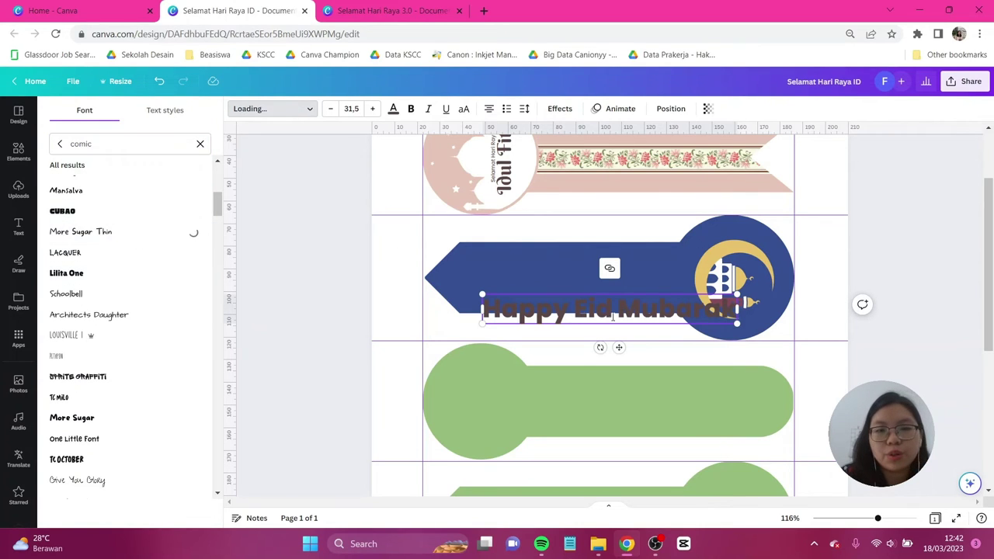
left_click_drag(598, 310, 600, 281)
left_click_drag(687, 266, 664, 265)
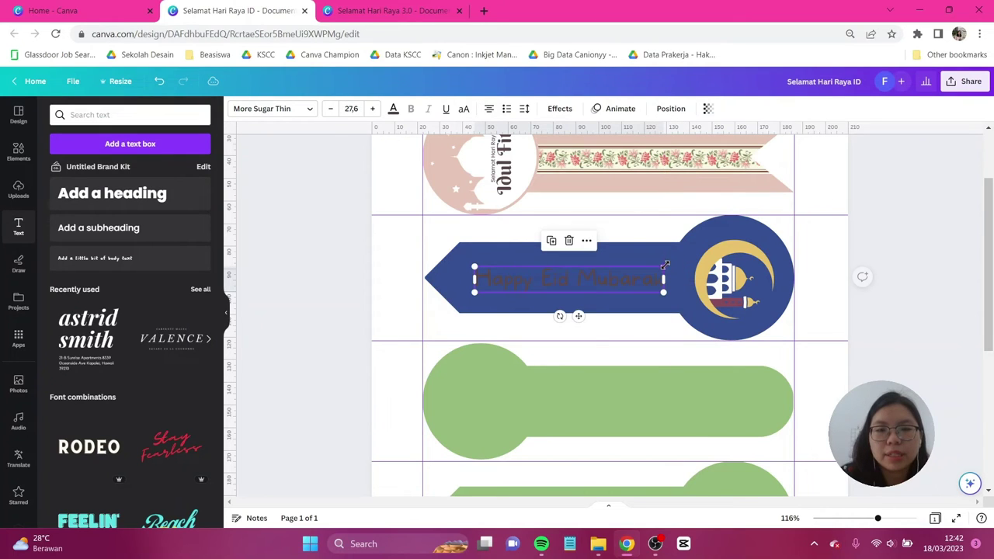
Recolor the "Happy Eid Mubarak" heading to white and nudge it into place on the blue arrow banner
left_click(393, 109)
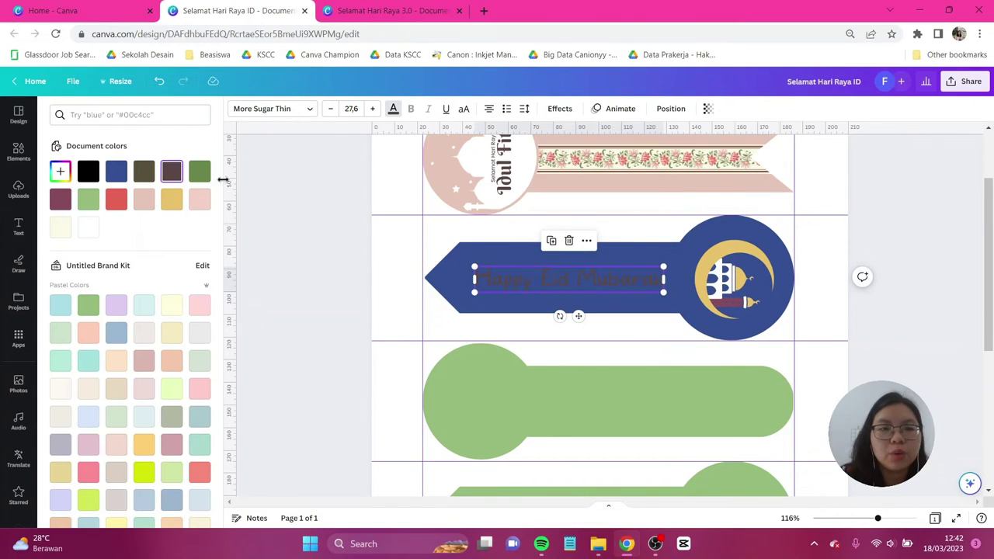
left_click(88, 226)
left_click(339, 301)
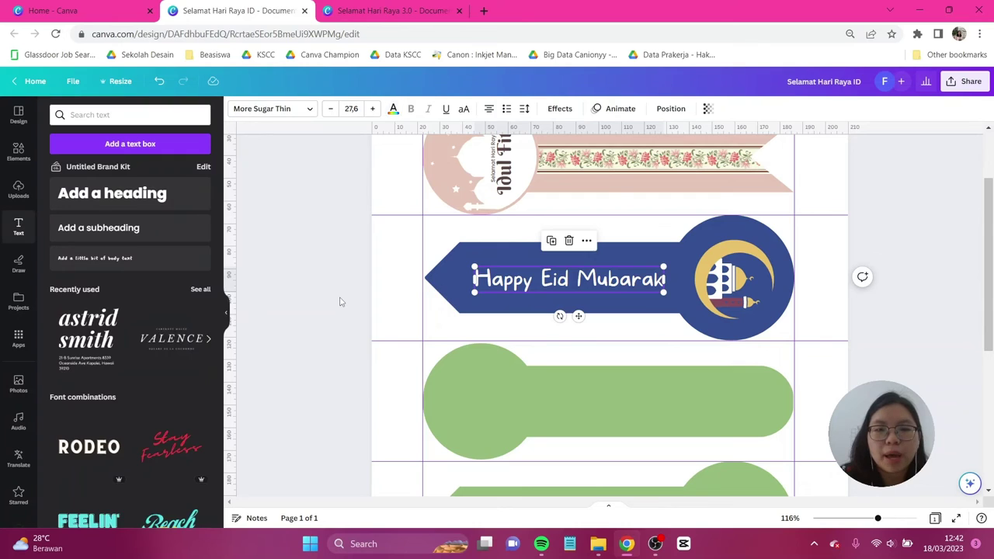
left_click_drag(638, 282, 641, 281)
left_click(936, 295)
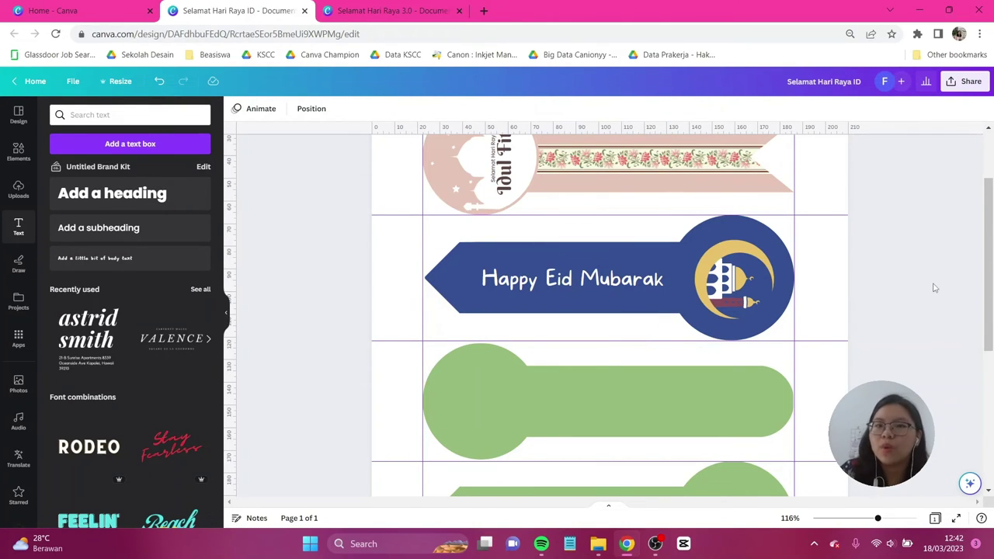
Delete the green circles and banner shapes of the three unfinished labels in the lower rows
scroll(755, 332, "down", 5)
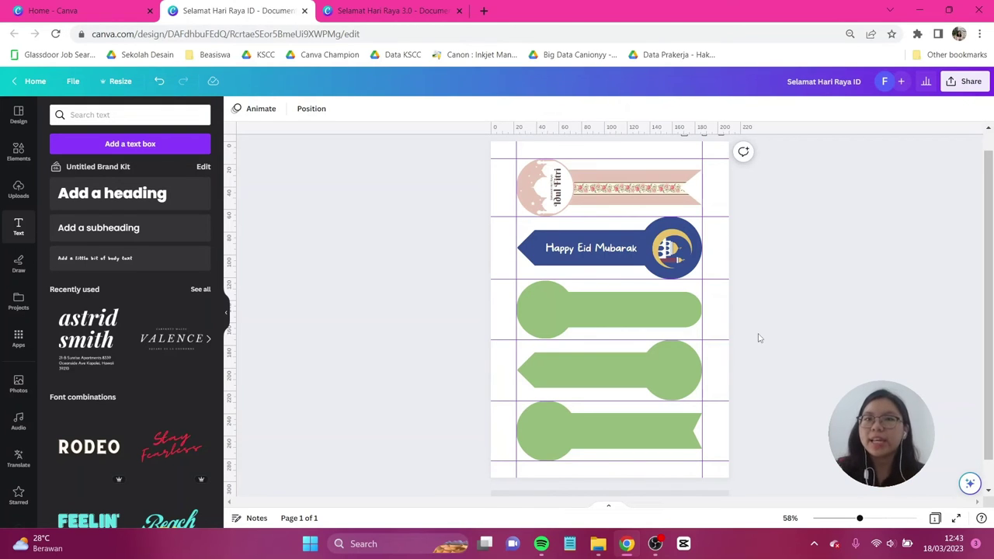
left_click(551, 307)
key("Delete")
left_click(631, 321)
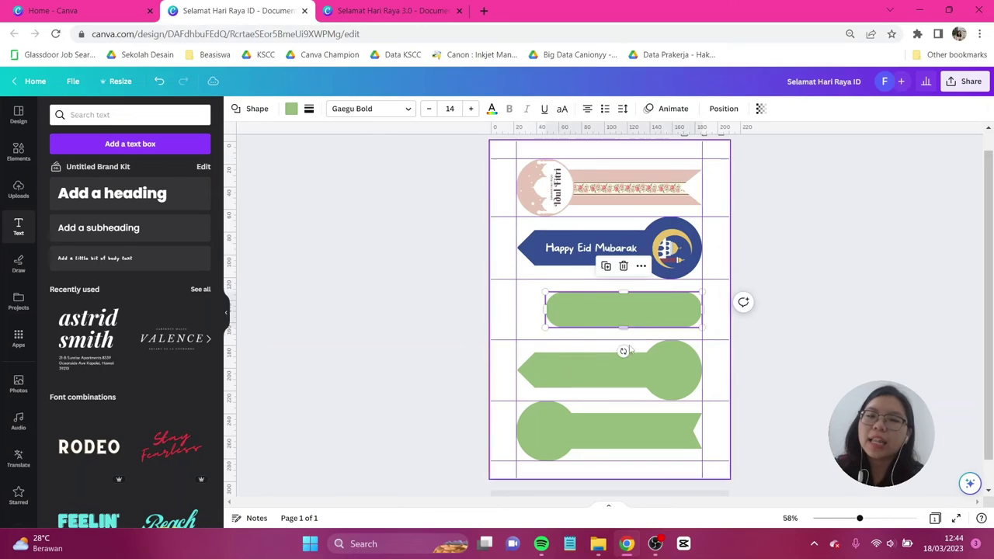
key("Delete")
left_click(638, 365)
key("Delete")
left_click(682, 371)
key("Delete")
left_click(659, 440)
key("Delete")
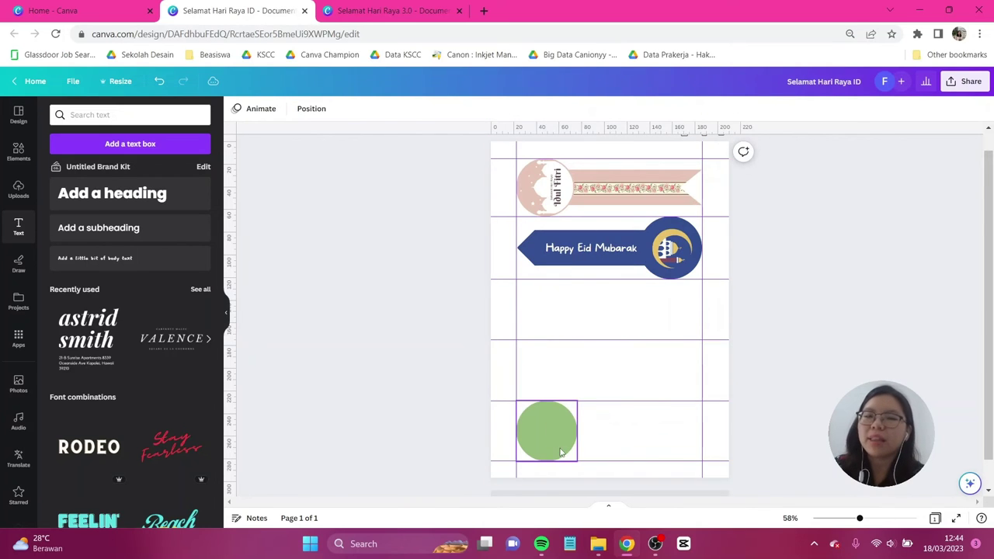
left_click(559, 447)
key("Delete")
Duplicate the finished pink and blue labels into the third and fourth rows, and copy the pink label into the fifth row
left_click_drag(867, 325, 491, 161)
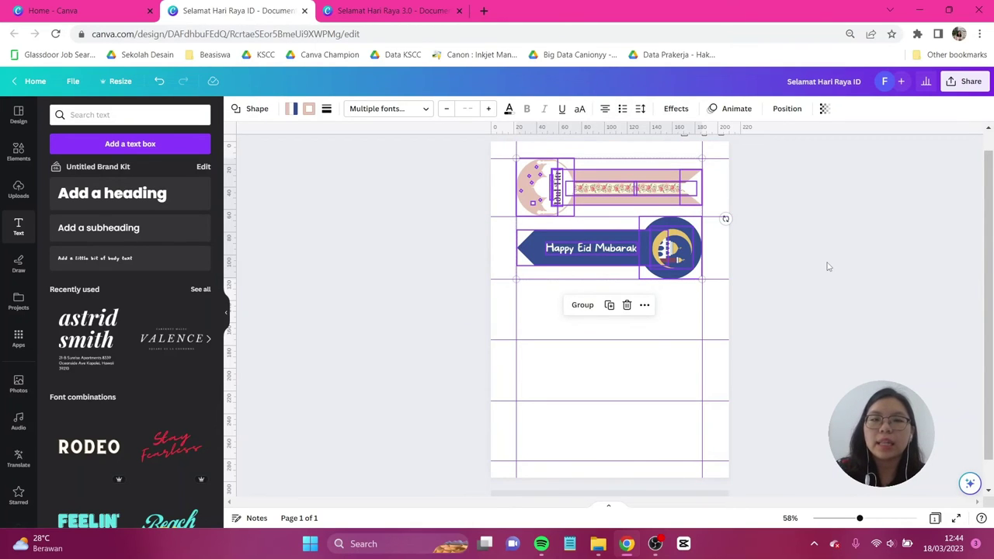
left_click(610, 305)
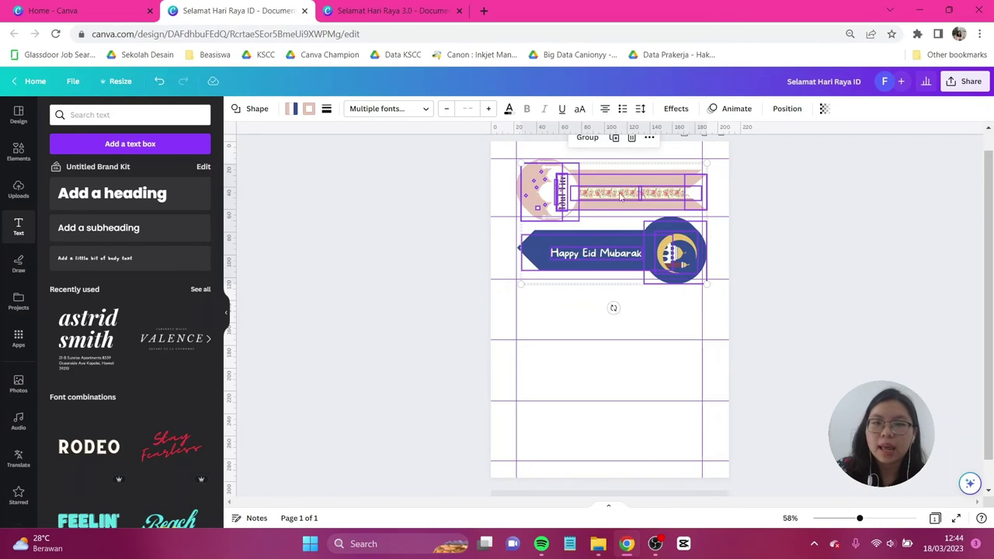
left_click_drag(610, 264, 610, 314)
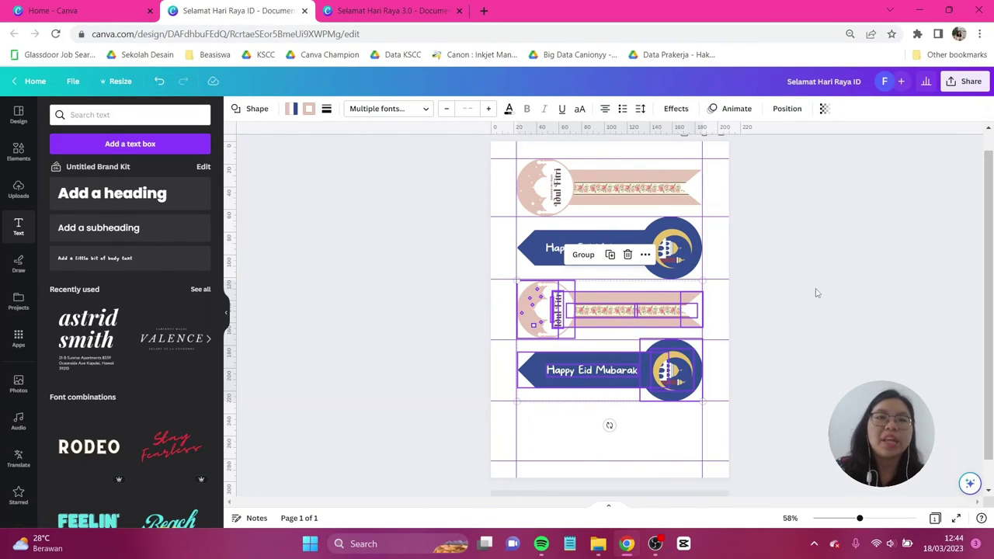
left_click(784, 302)
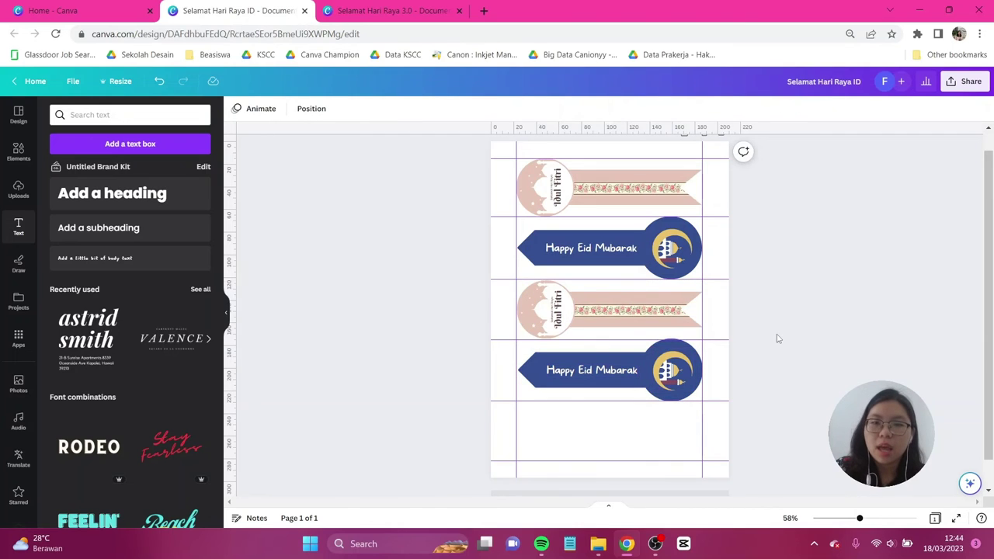
left_click_drag(777, 332, 556, 423)
key("Escape")
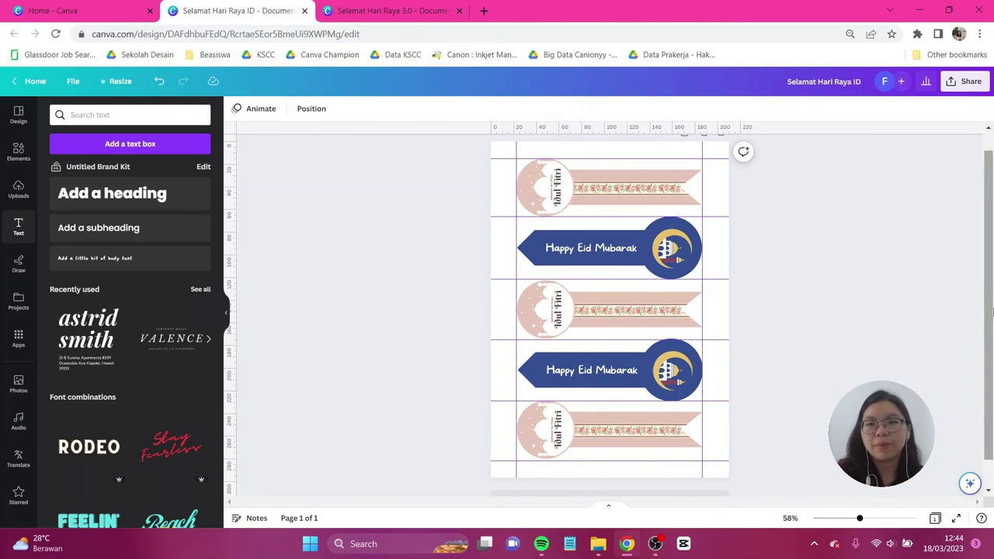
Open the download settings for the label sheet and choose PDF Print as the file type
left_click(965, 81)
left_click(878, 345)
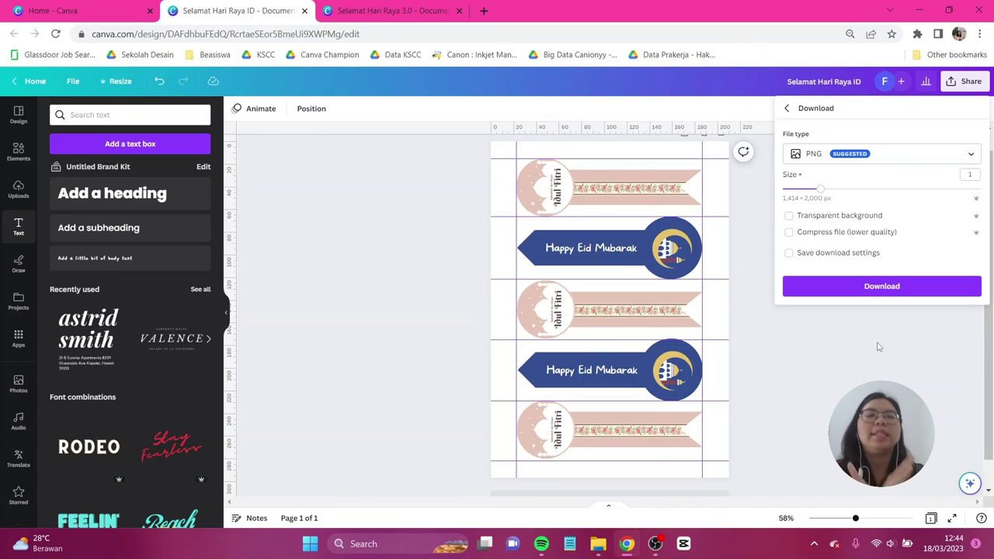
left_click(900, 161)
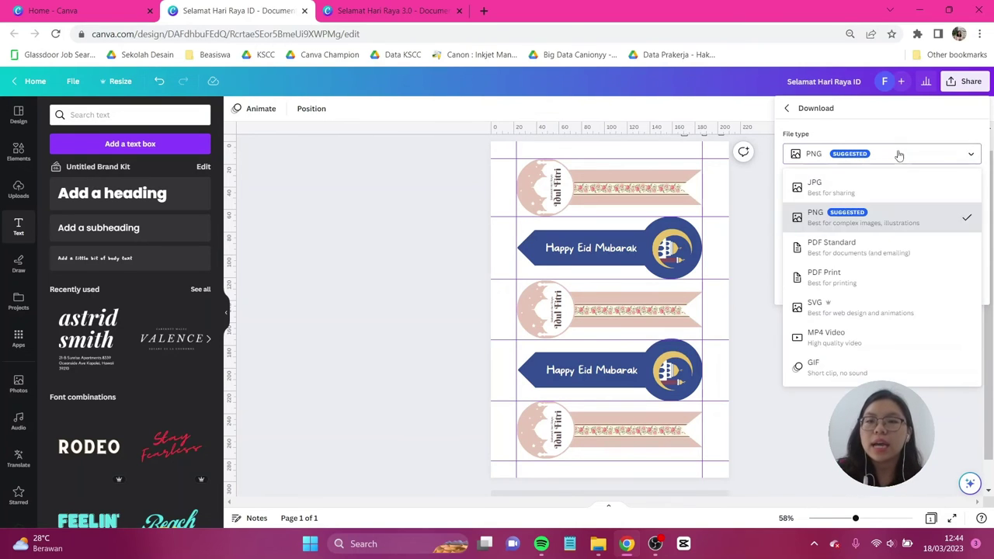
left_click(860, 276)
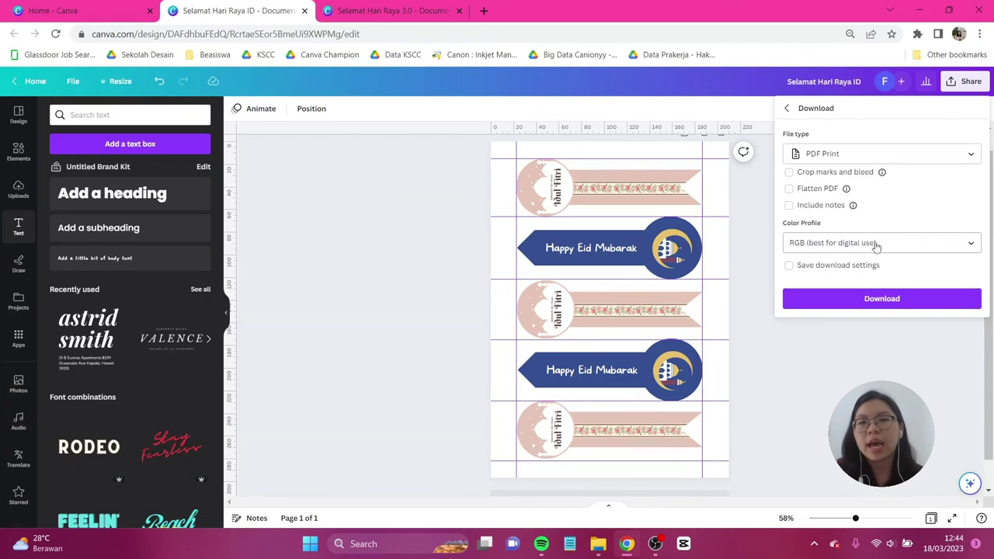
Try the CMYK color profile for the PDF, switch back to RGB, and close the download settings
left_click(876, 245)
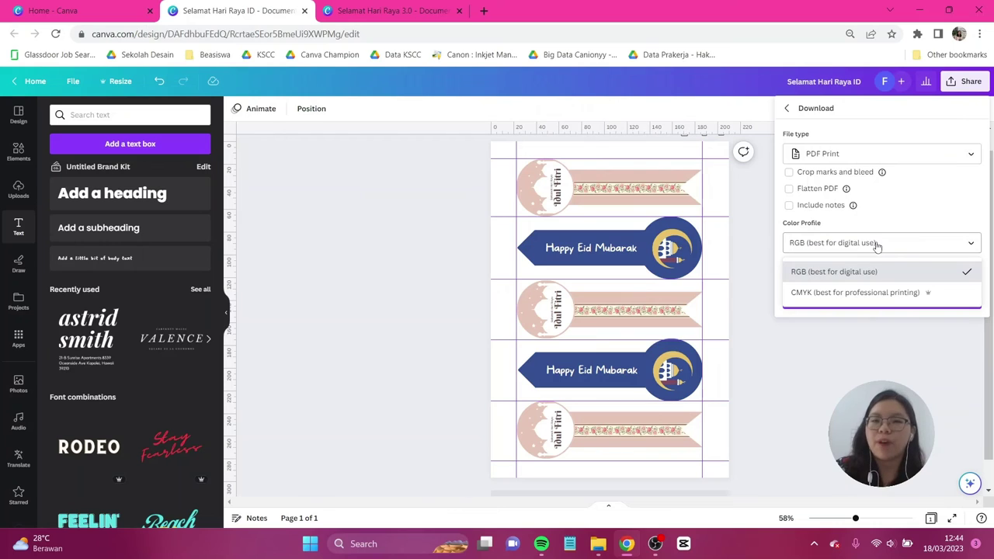
left_click(898, 293)
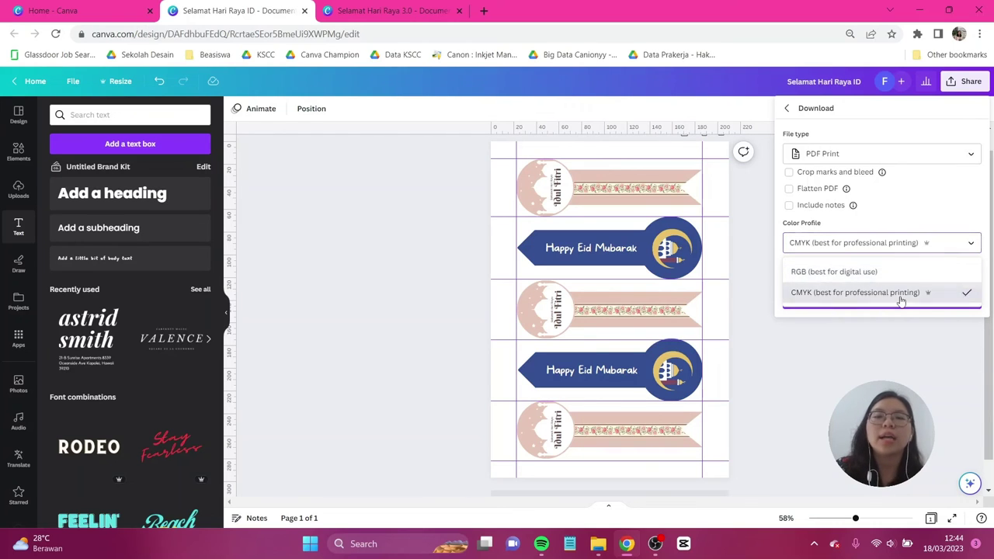
left_click(914, 247)
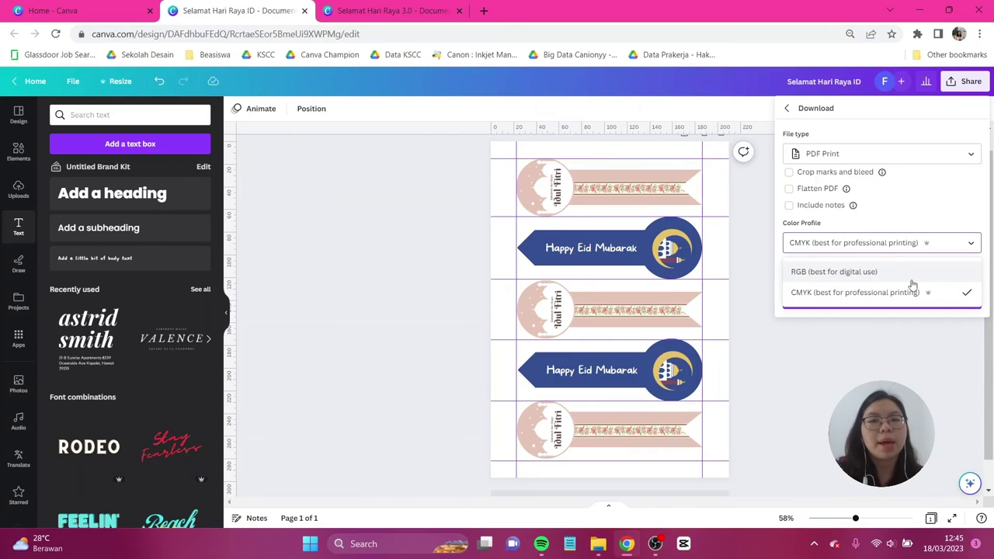
left_click(912, 276)
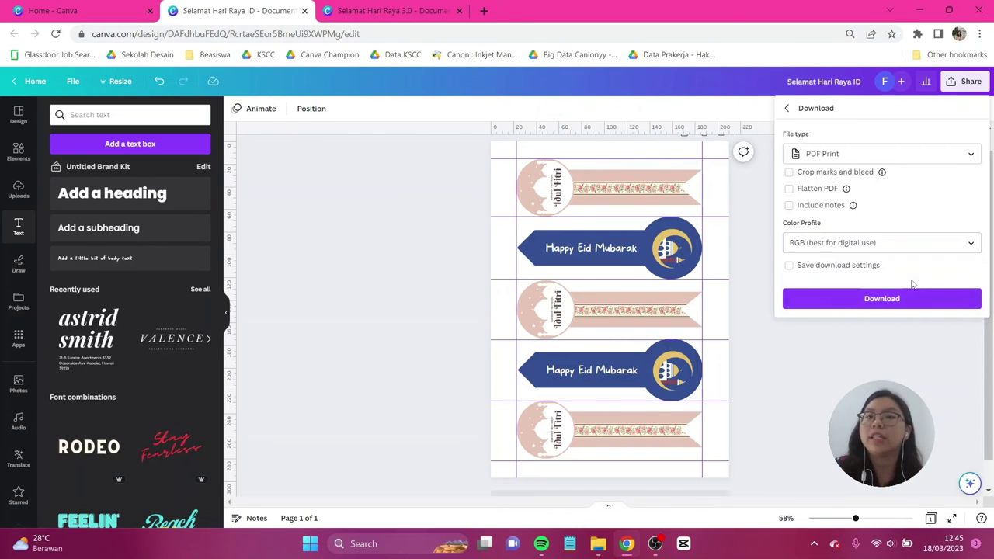
left_click(862, 371)
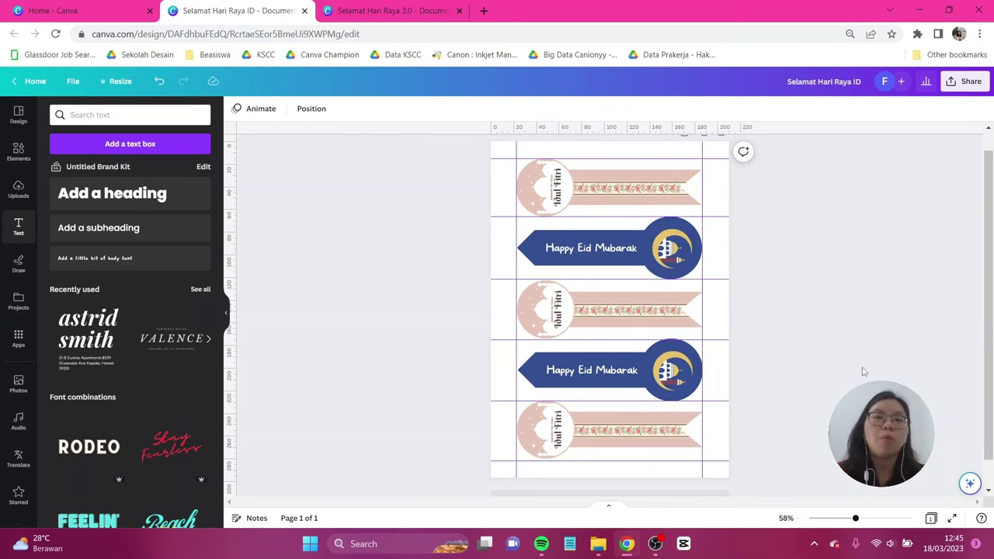